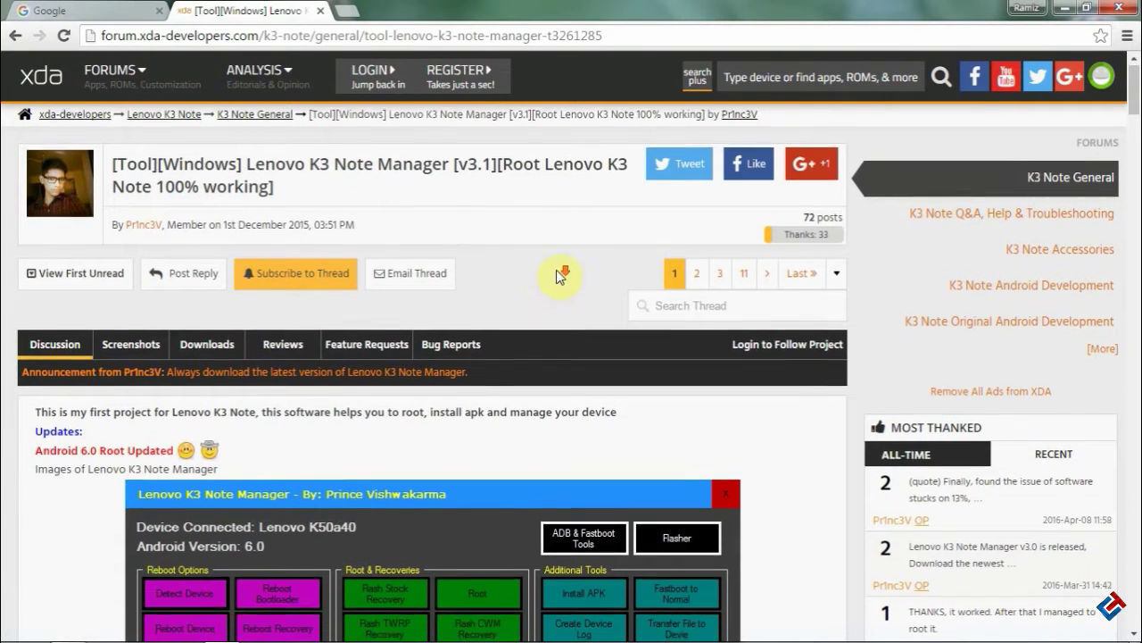
Scroll the XDA thread and highlight the Windows 10-or-higher and .NET Framework requirements.
{"action": "scroll", "coordinate": [556, 268], "scroll_direction": "down", "scroll_amount": 1}
{"action": "scroll", "coordinate": [327, 329], "scroll_direction": "down", "scroll_amount": 1}
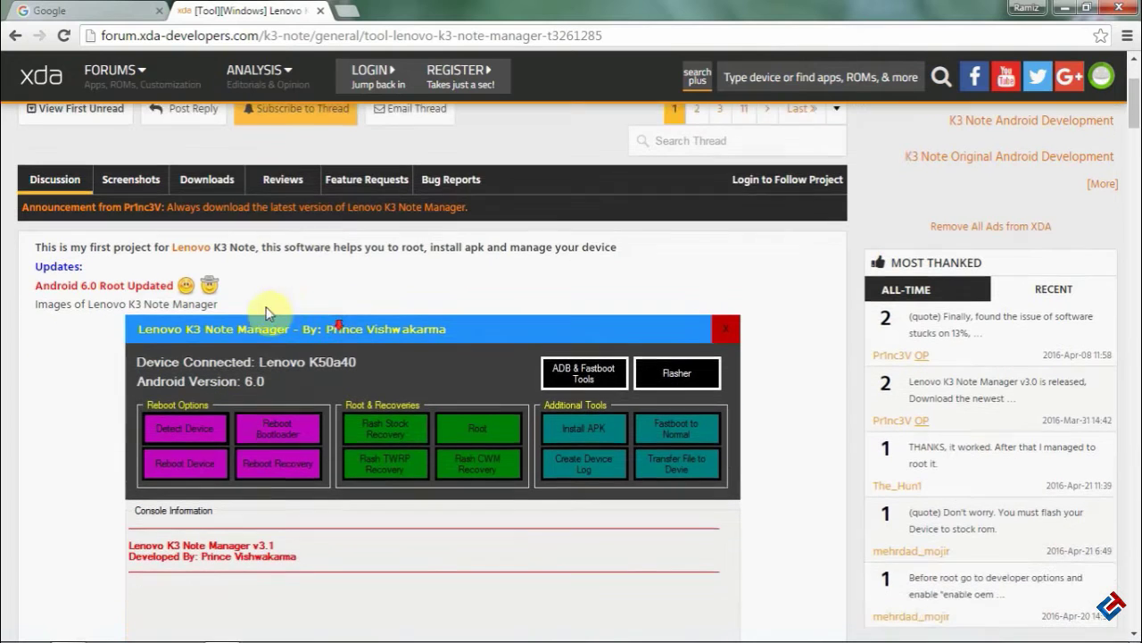
{"action": "scroll", "coordinate": [242, 383], "scroll_direction": "down", "scroll_amount": 2}
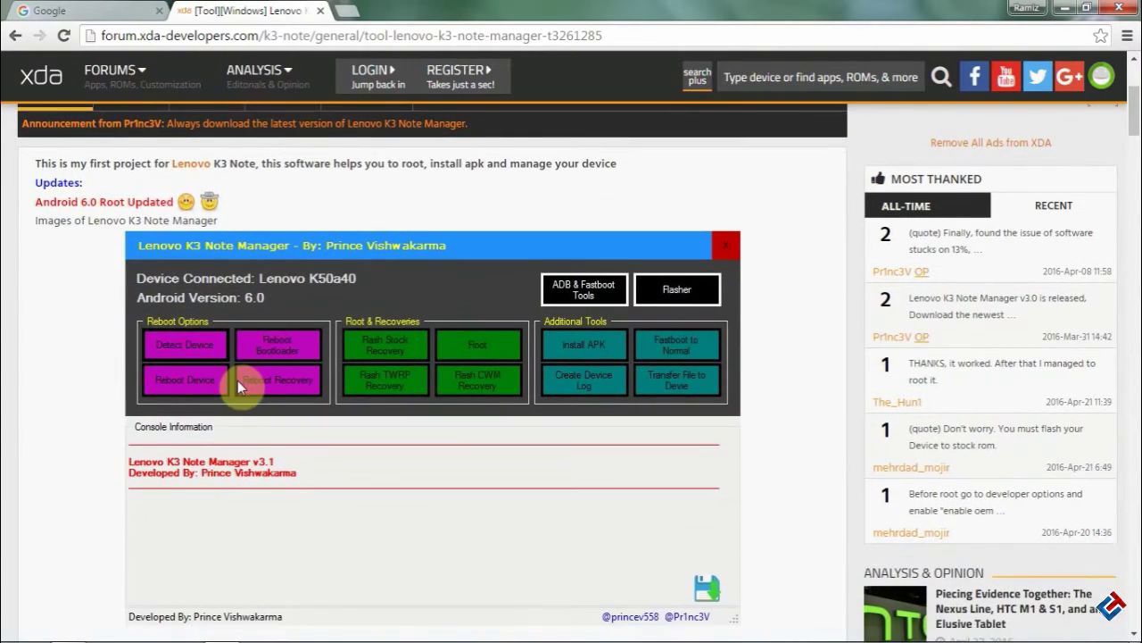
{"action": "scroll", "coordinate": [611, 359], "scroll_direction": "down", "scroll_amount": 1}
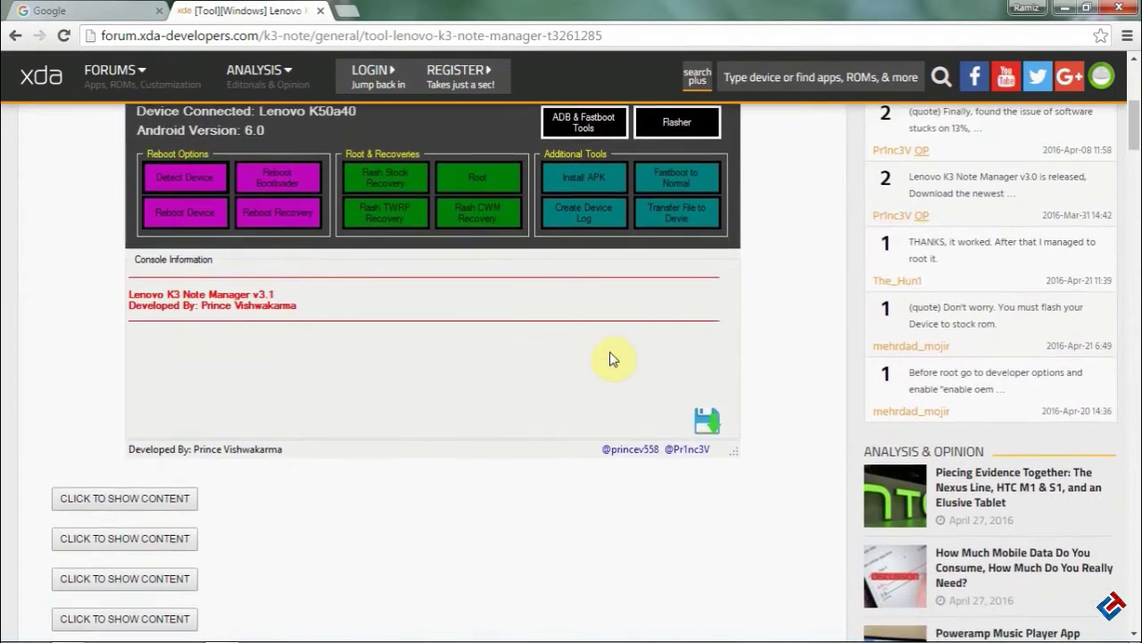
{"action": "scroll", "coordinate": [312, 415], "scroll_direction": "down", "scroll_amount": 3}
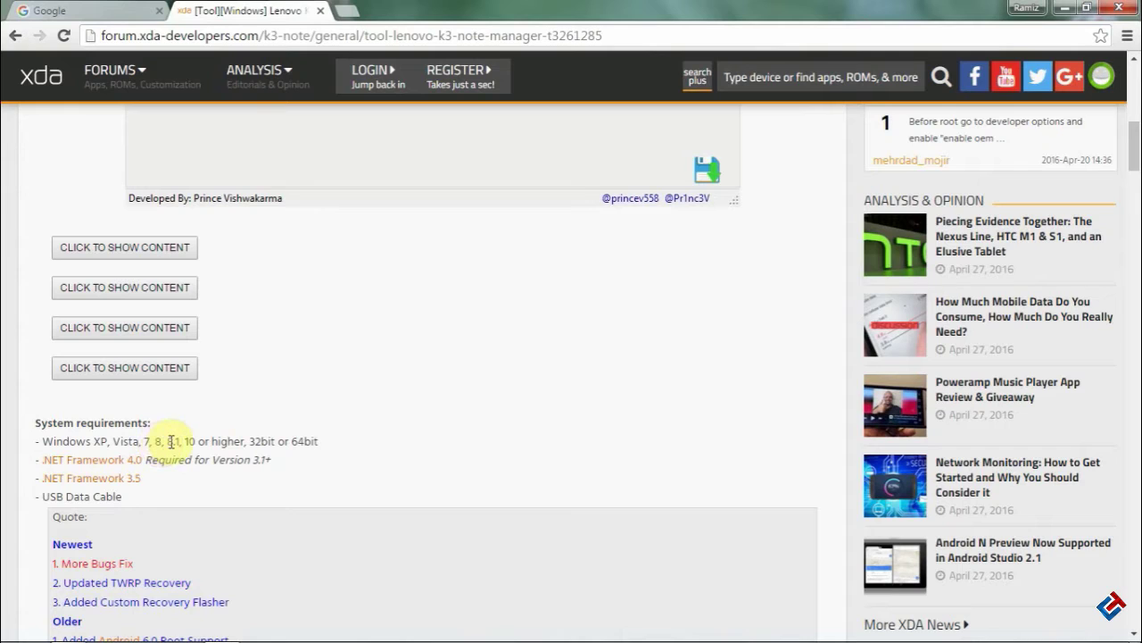
{"action": "left_click_drag", "start_coordinate": [186, 441], "coordinate": [247, 434]}
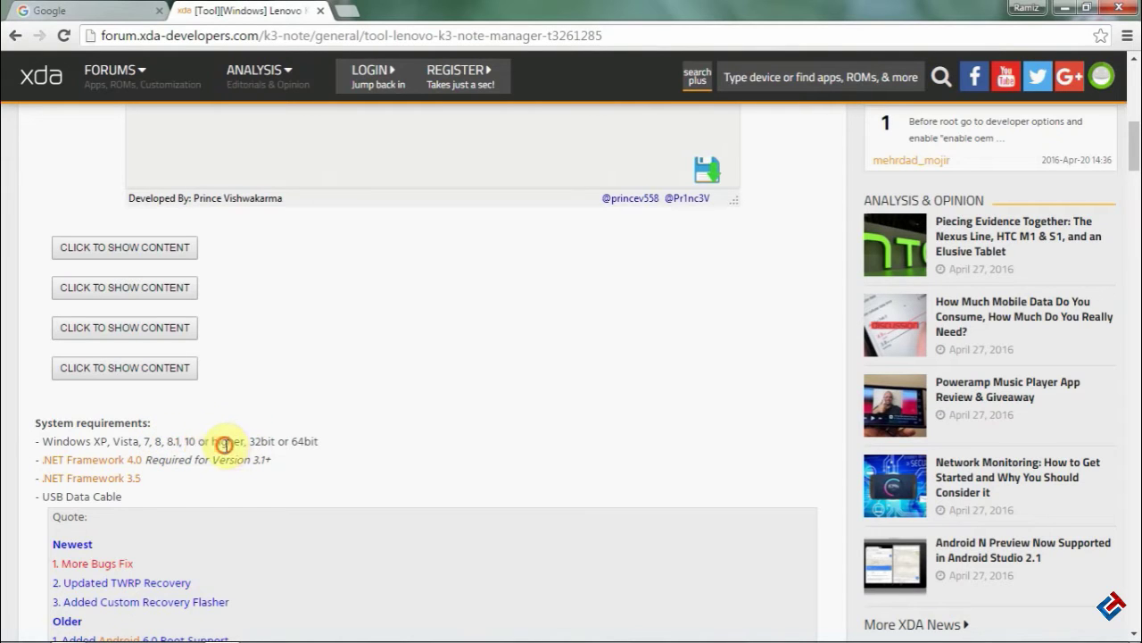
{"action": "left_click", "coordinate": [220, 438]}
{"action": "scroll", "coordinate": [175, 442], "scroll_direction": "down", "scroll_amount": 1}
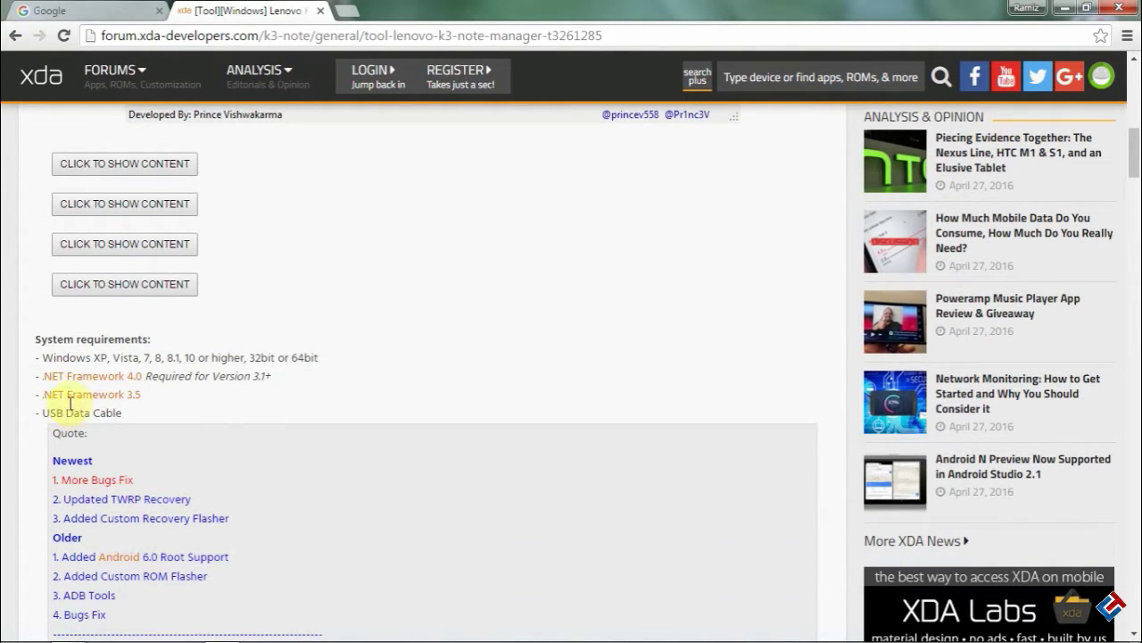
{"action": "left_click_drag", "start_coordinate": [26, 373], "coordinate": [186, 397]}
{"action": "left_click", "coordinate": [182, 413]}
Highlight the USB Data Cable requirement and the 'Added Android 6.0 Root Support' line.
{"action": "scroll", "coordinate": [120, 396], "scroll_direction": "down", "scroll_amount": 2}
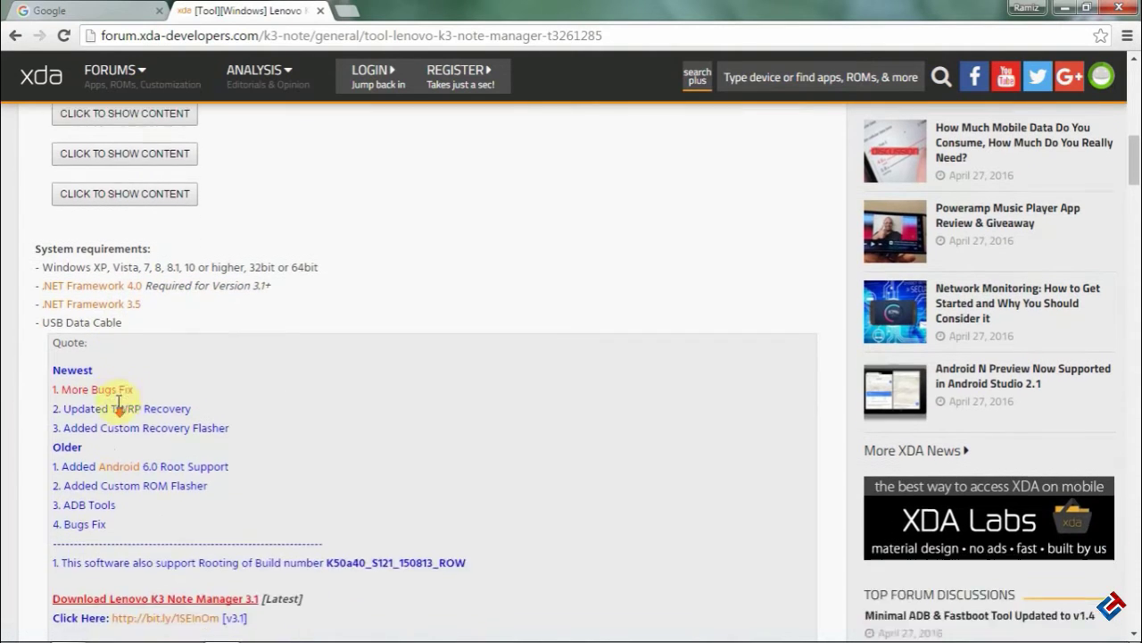
{"action": "left_click_drag", "start_coordinate": [45, 248], "coordinate": [162, 263]}
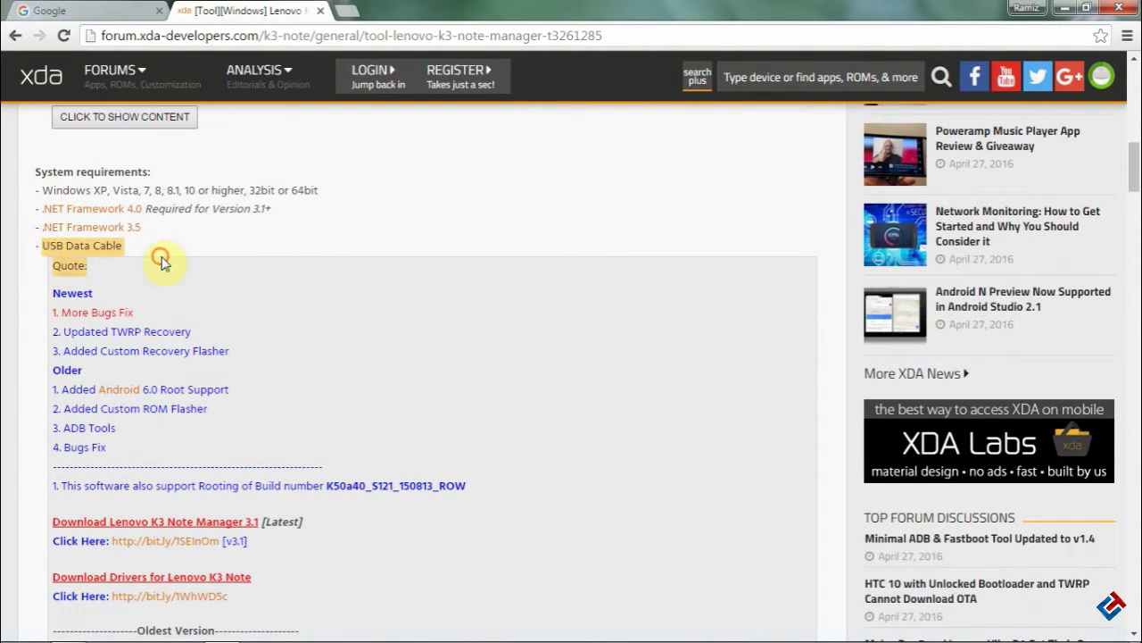
{"action": "left_click", "coordinate": [210, 224]}
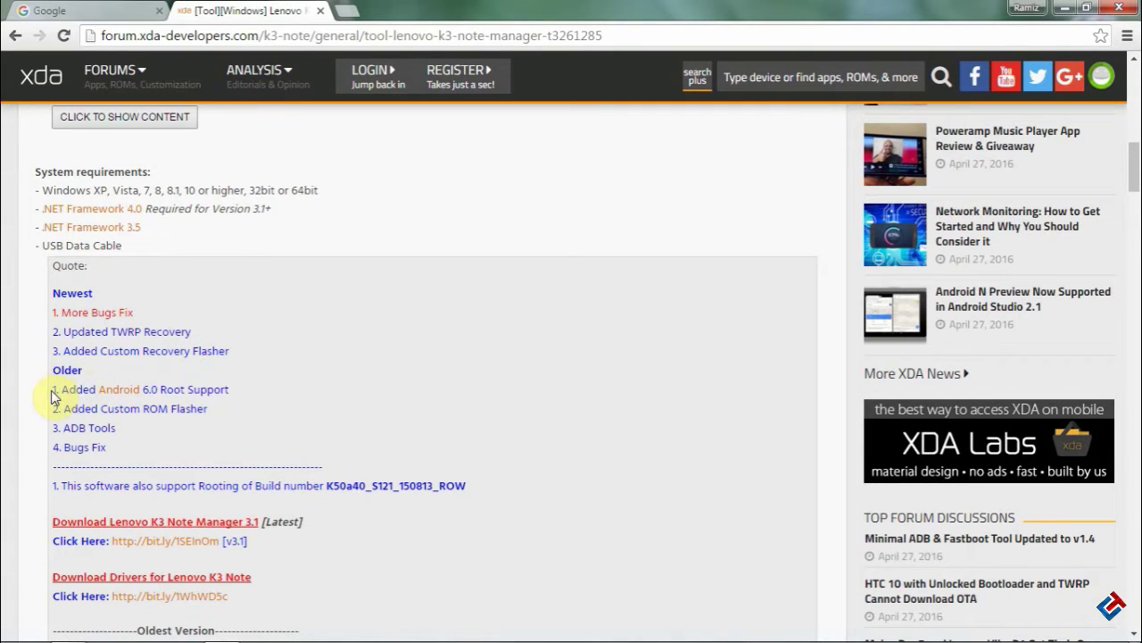
{"action": "left_click_drag", "start_coordinate": [51, 397], "coordinate": [253, 384]}
{"action": "left_click", "coordinate": [257, 389]}
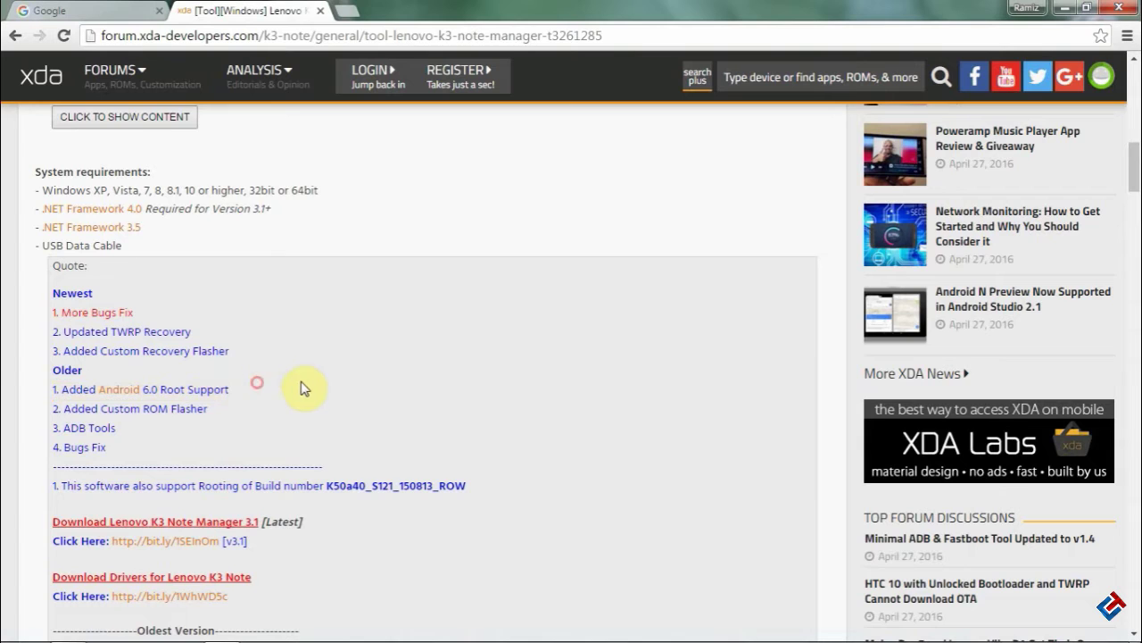
Open the v3.1 download link in a new tab and stay on the XDA thread.
{"action": "scroll", "coordinate": [255, 398], "scroll_direction": "down", "scroll_amount": 1}
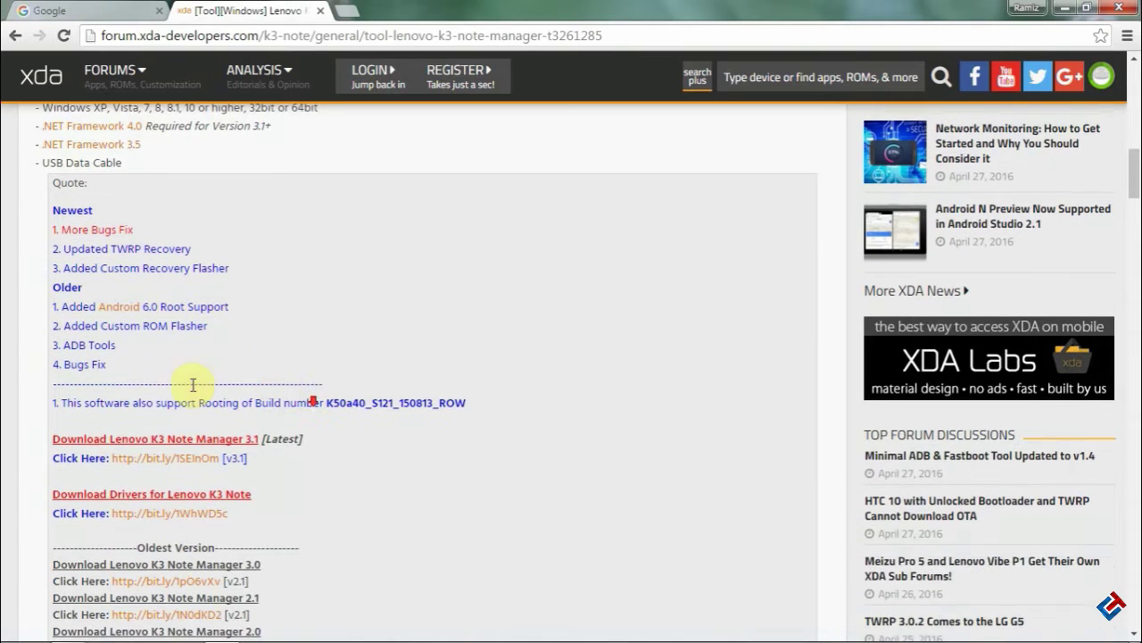
{"action": "left_click", "coordinate": [178, 460]}
{"action": "left_click", "coordinate": [170, 9]}
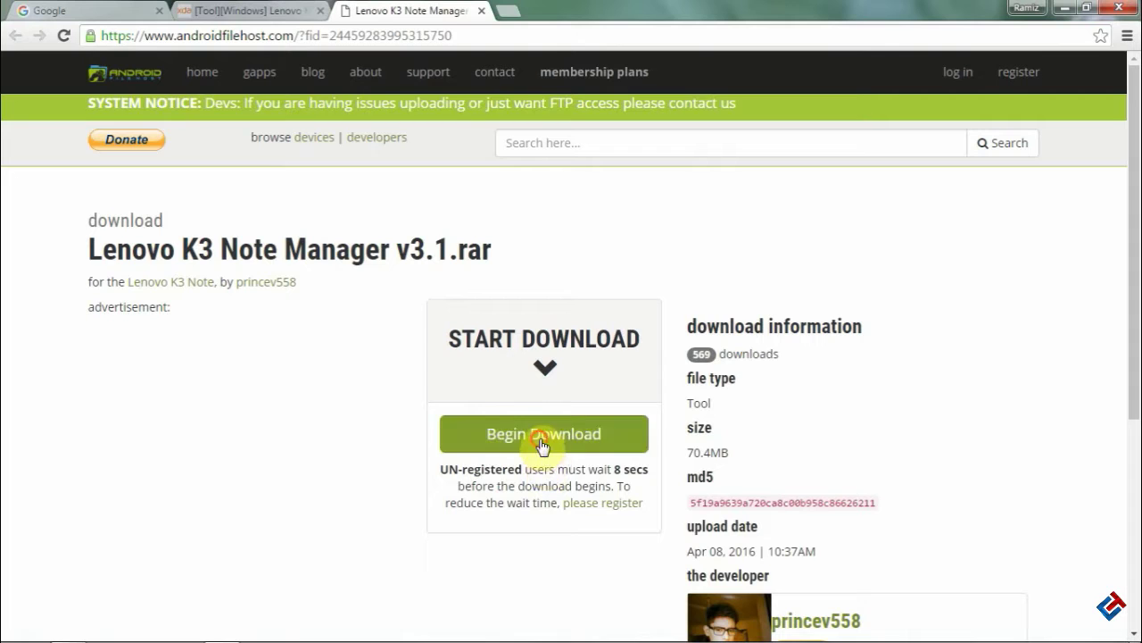
Start the Lenovo K3 Note Manager v3.1.rar download, cancel the USB driver download, and close the page.
{"action": "left_click", "coordinate": [542, 445]}
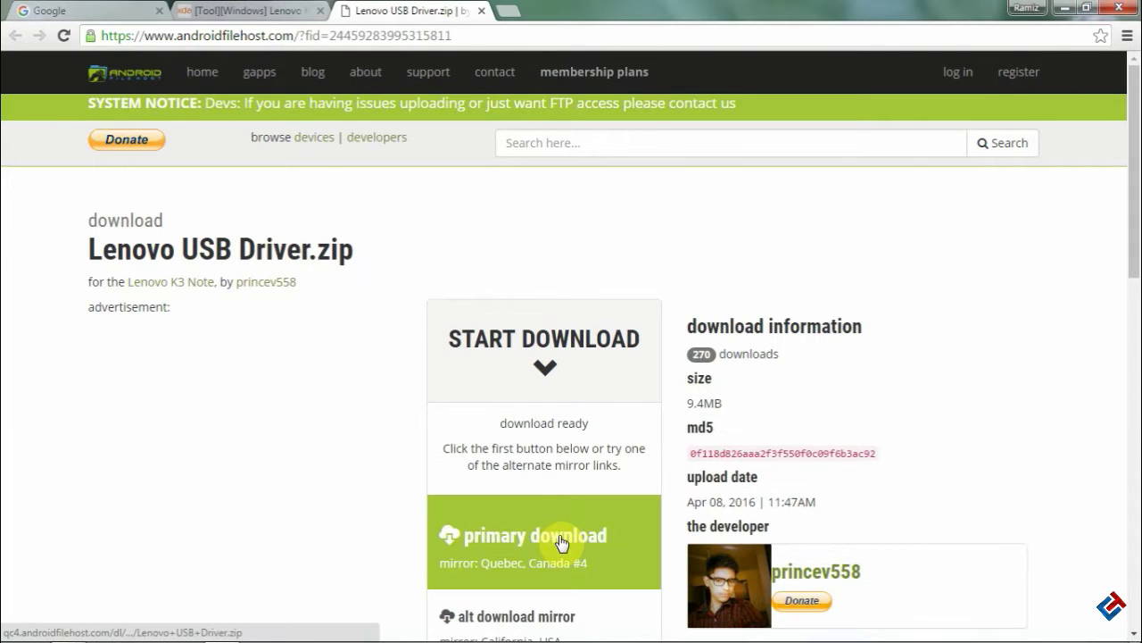
{"action": "left_click", "coordinate": [559, 537]}
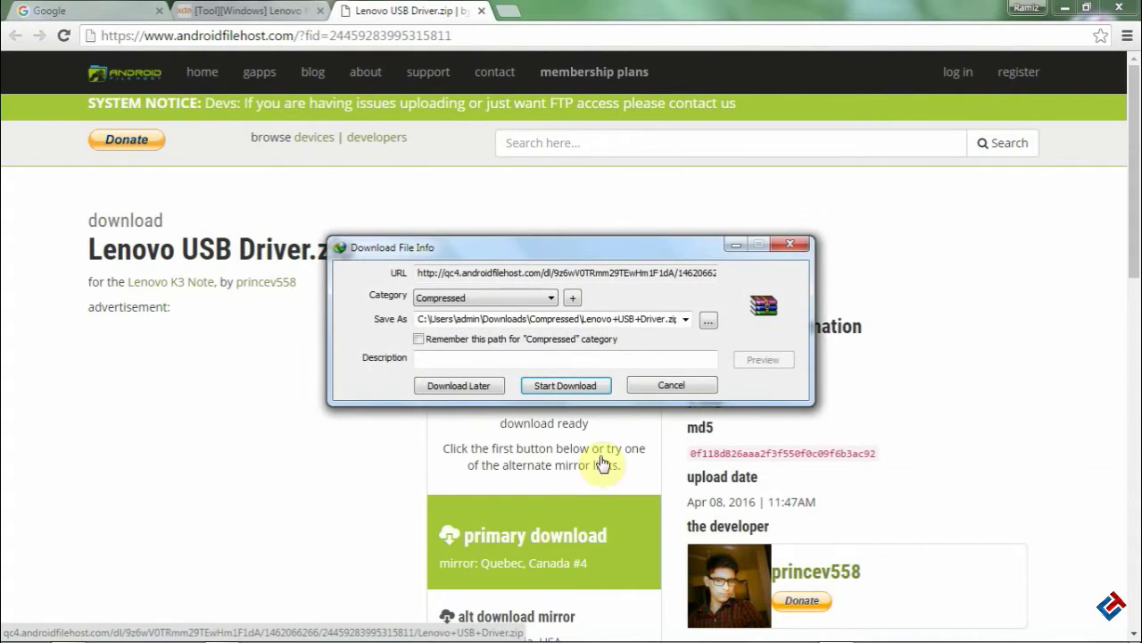
{"action": "left_click", "coordinate": [674, 384]}
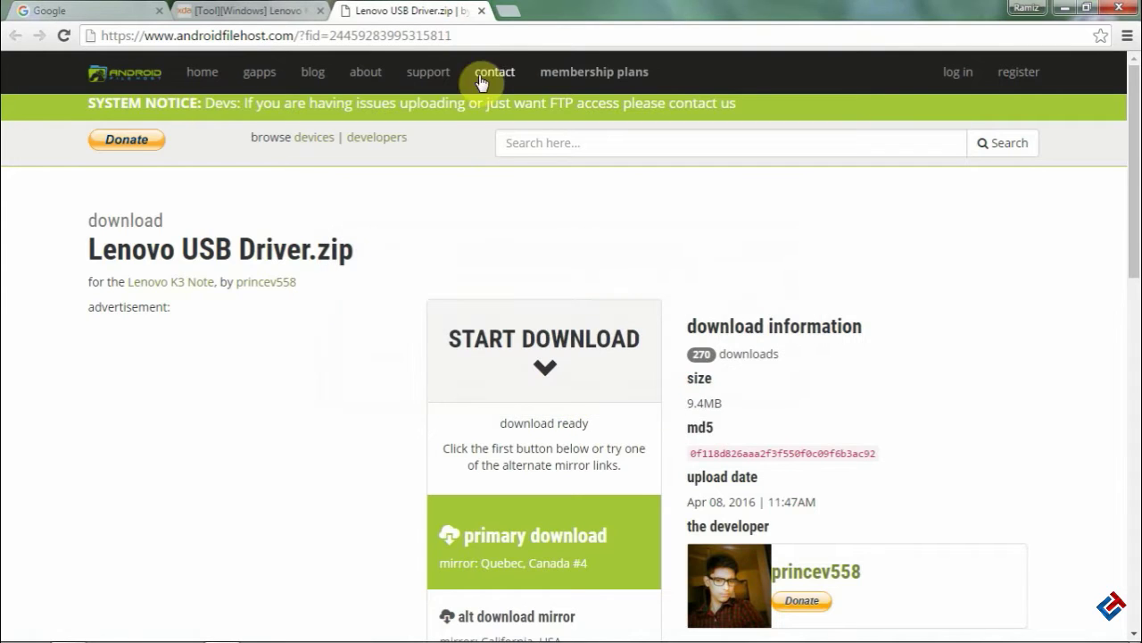
{"action": "left_click", "coordinate": [482, 11]}
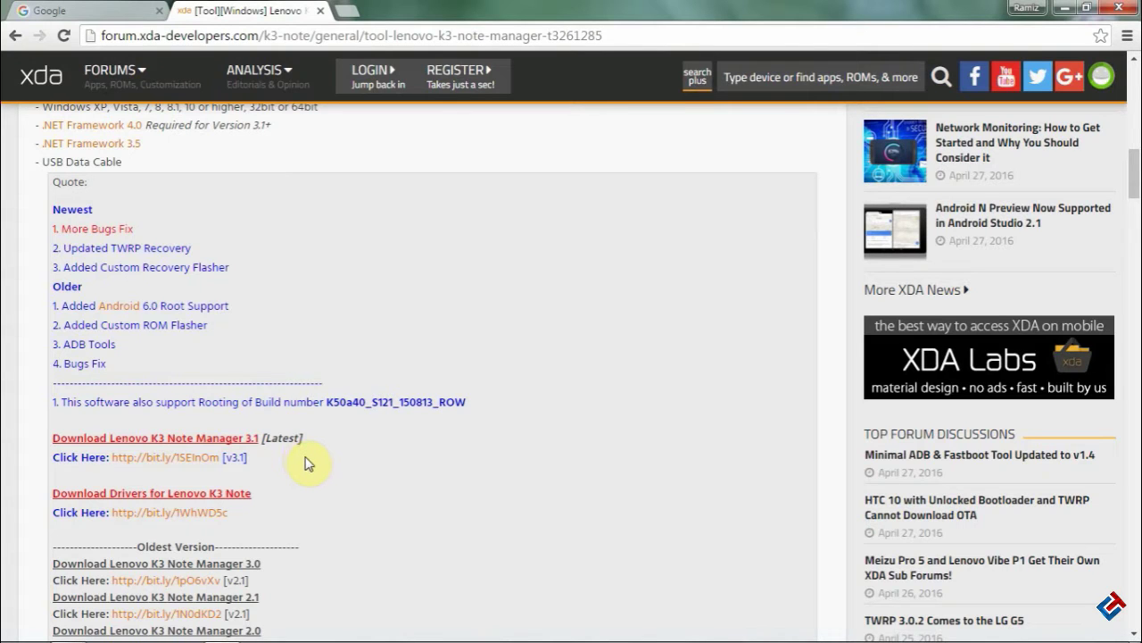
Scroll down to the embedded 'Root Lenovo K3 Note - Android 6.0' YouTube video.
{"action": "scroll", "coordinate": [345, 471], "scroll_direction": "down", "scroll_amount": 2}
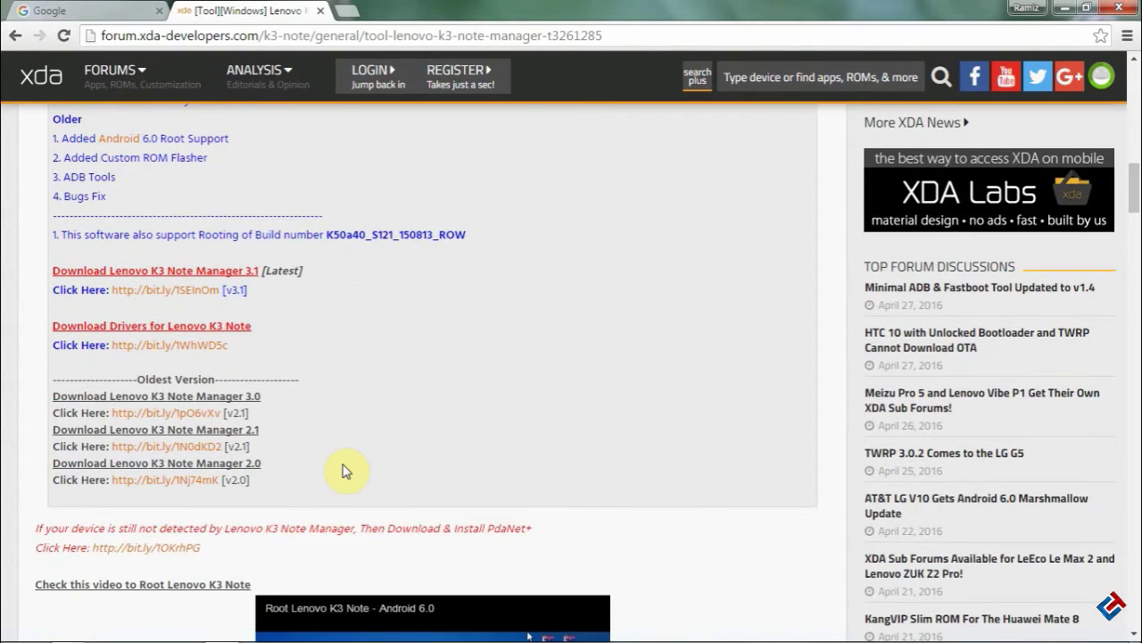
{"action": "scroll", "coordinate": [346, 471], "scroll_direction": "down", "scroll_amount": 2}
{"action": "scroll", "coordinate": [276, 375], "scroll_direction": "down", "scroll_amount": 1}
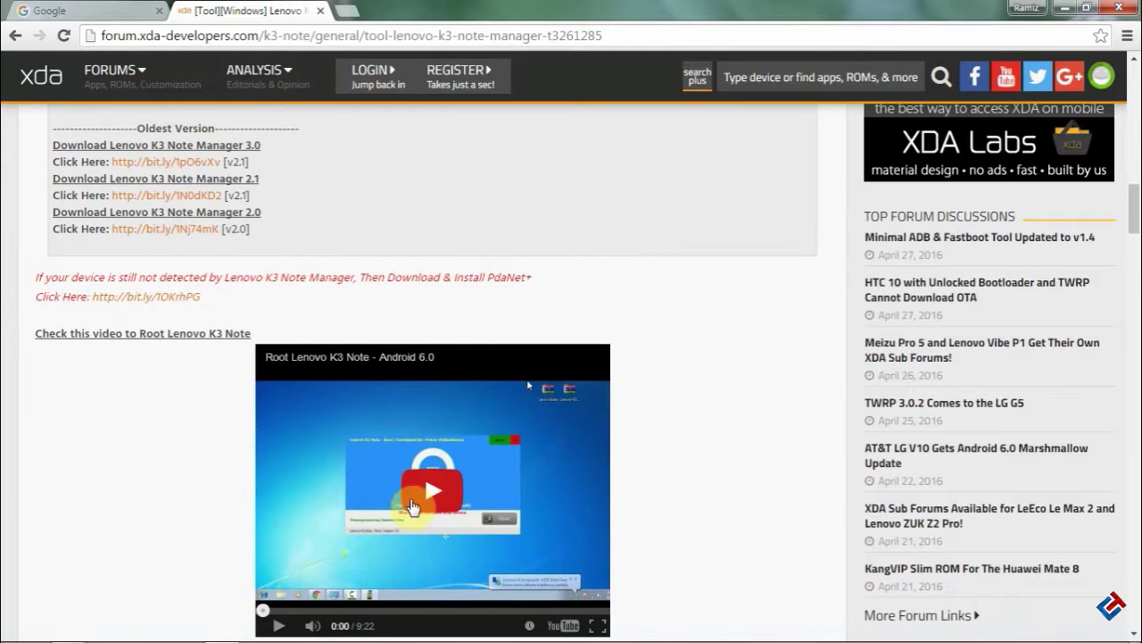
{"action": "scroll", "coordinate": [508, 497], "scroll_direction": "down", "scroll_amount": 1}
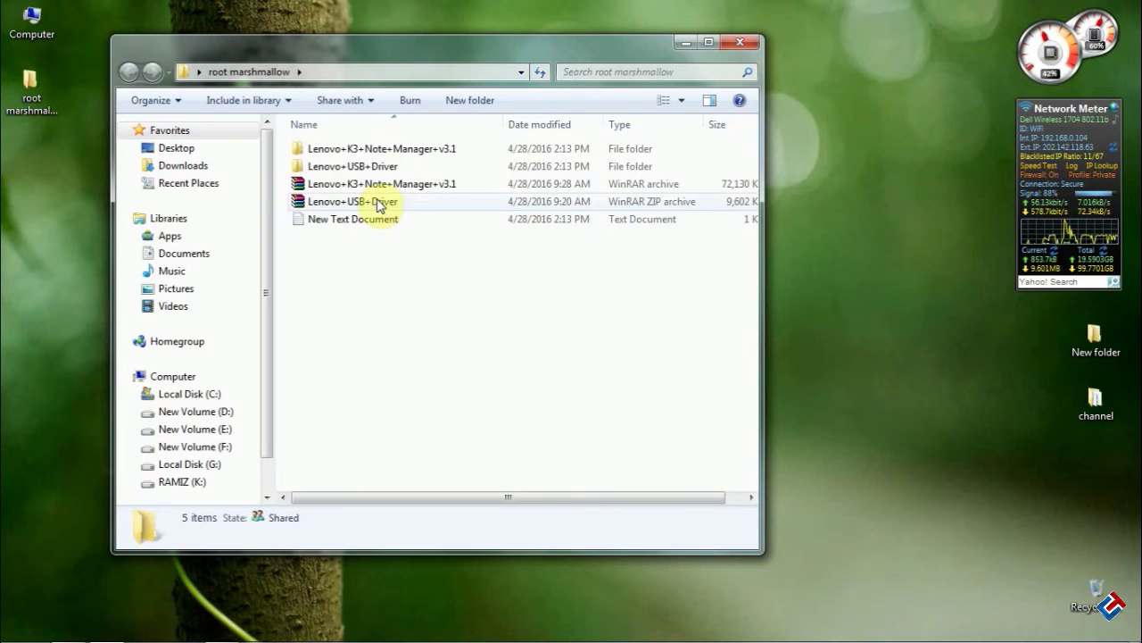
Check the extraction options for the Lenovo+USB+Driver and Lenovo+K3+Note+Manager+v3.1 archives.
{"action": "left_click", "coordinate": [378, 204]}
{"action": "left_click", "coordinate": [382, 166]}
{"action": "left_click", "coordinate": [393, 203]}
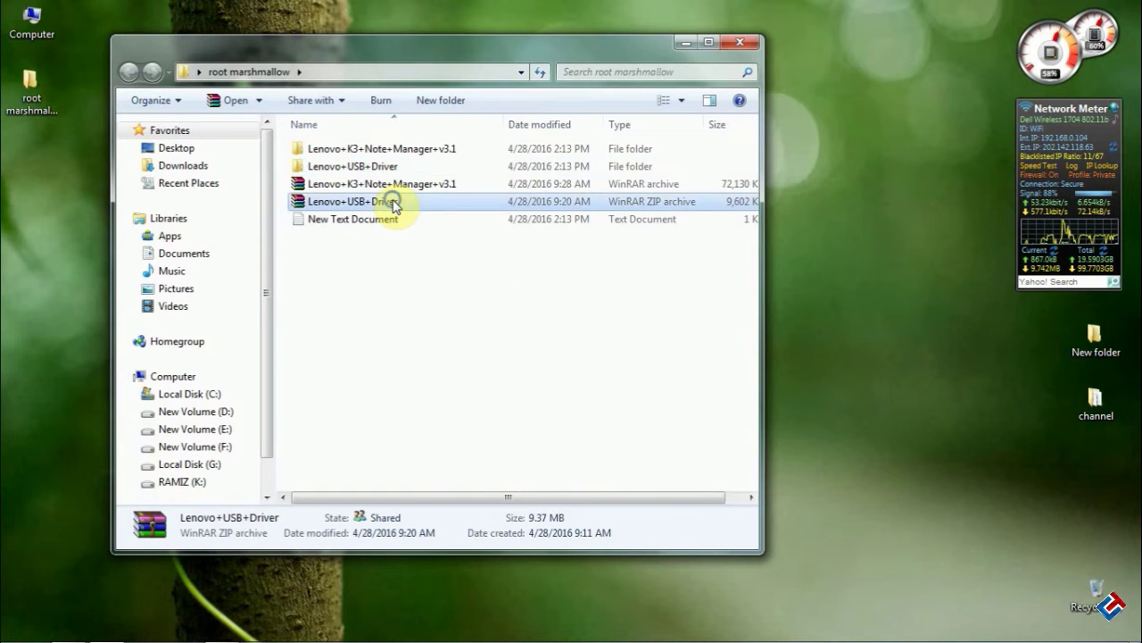
{"action": "right_click", "coordinate": [393, 204]}
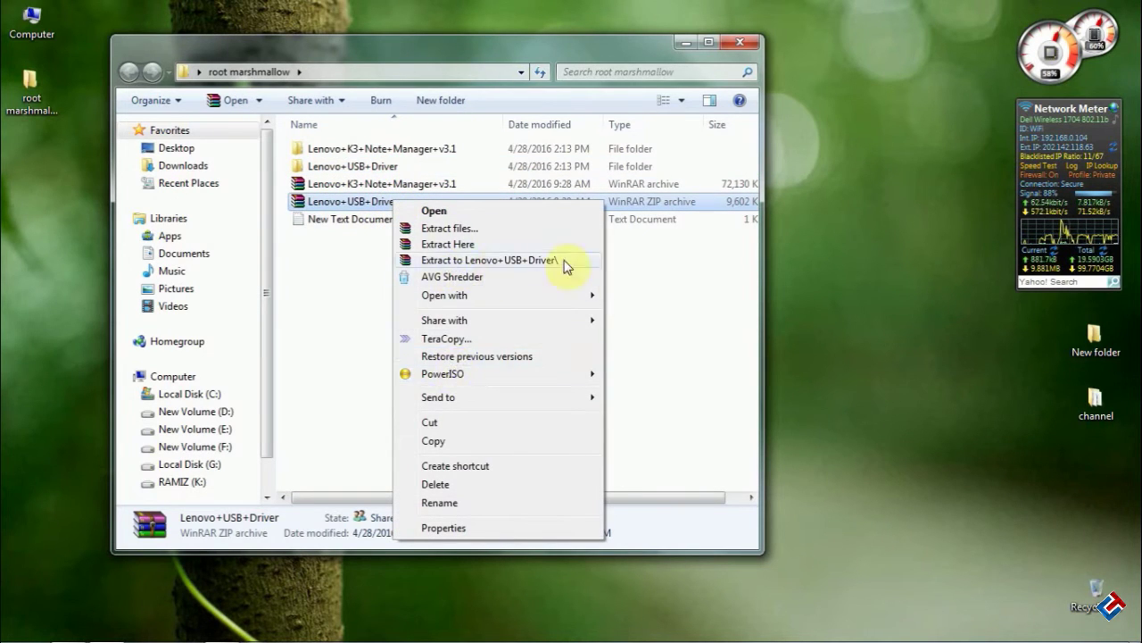
{"action": "left_click", "coordinate": [314, 262]}
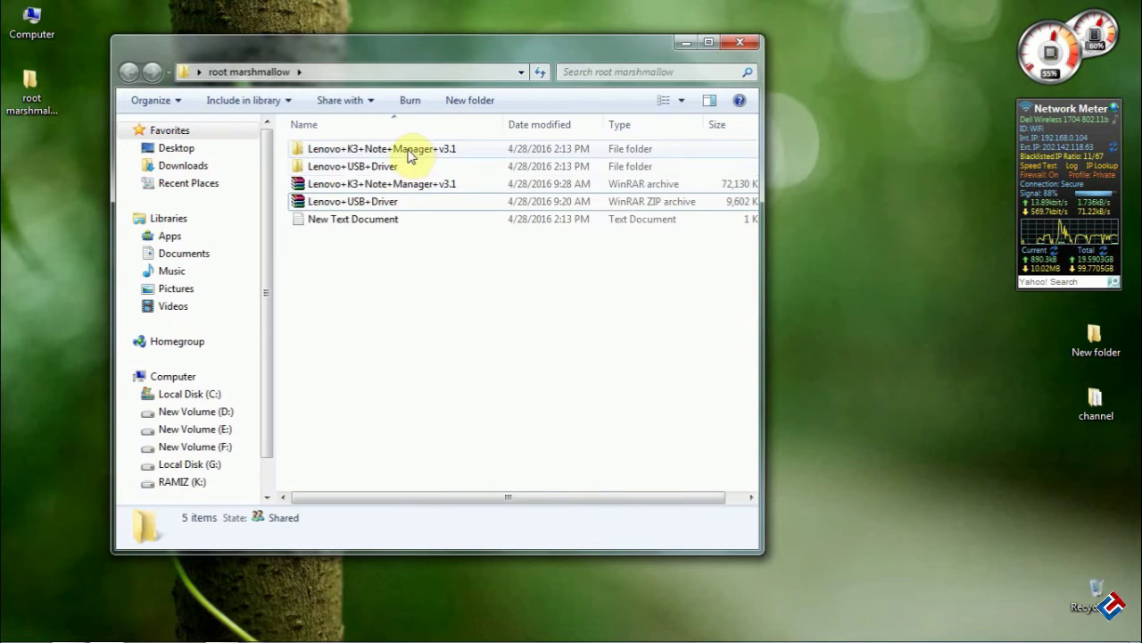
{"action": "left_click", "coordinate": [398, 185]}
{"action": "right_click", "coordinate": [398, 185]}
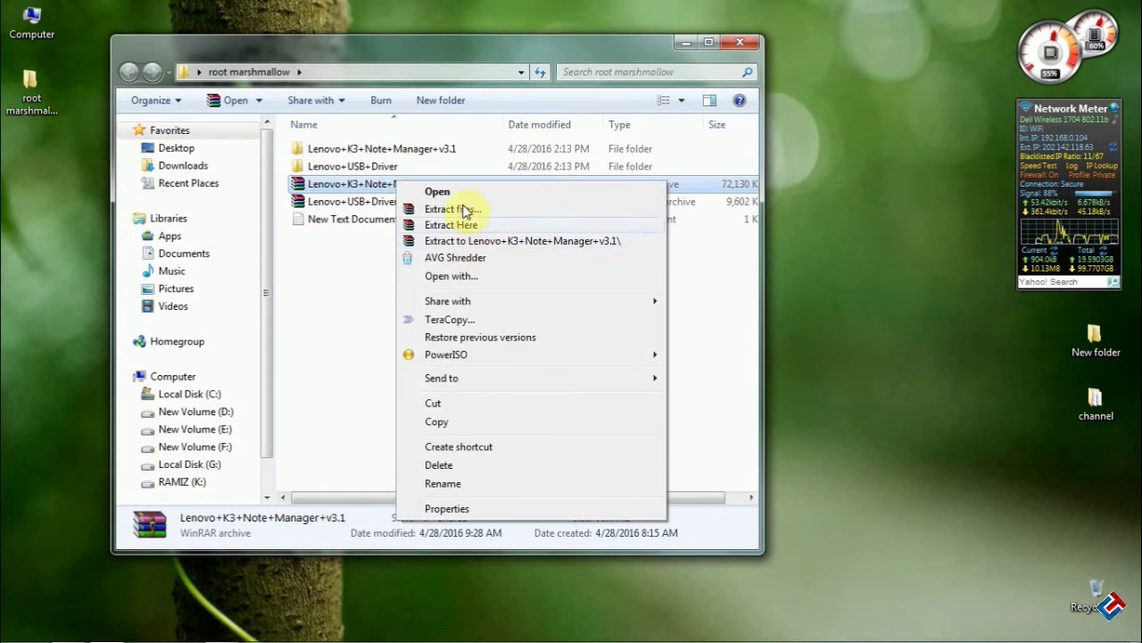
{"action": "left_click", "coordinate": [370, 150]}
Browse the LenovoUsbDriver_v1.1.16 folder, return to root marshmallow, and open the Lenovo+K3+Note+Manager+v3.1 folder.
{"action": "double_click", "coordinate": [375, 167]}
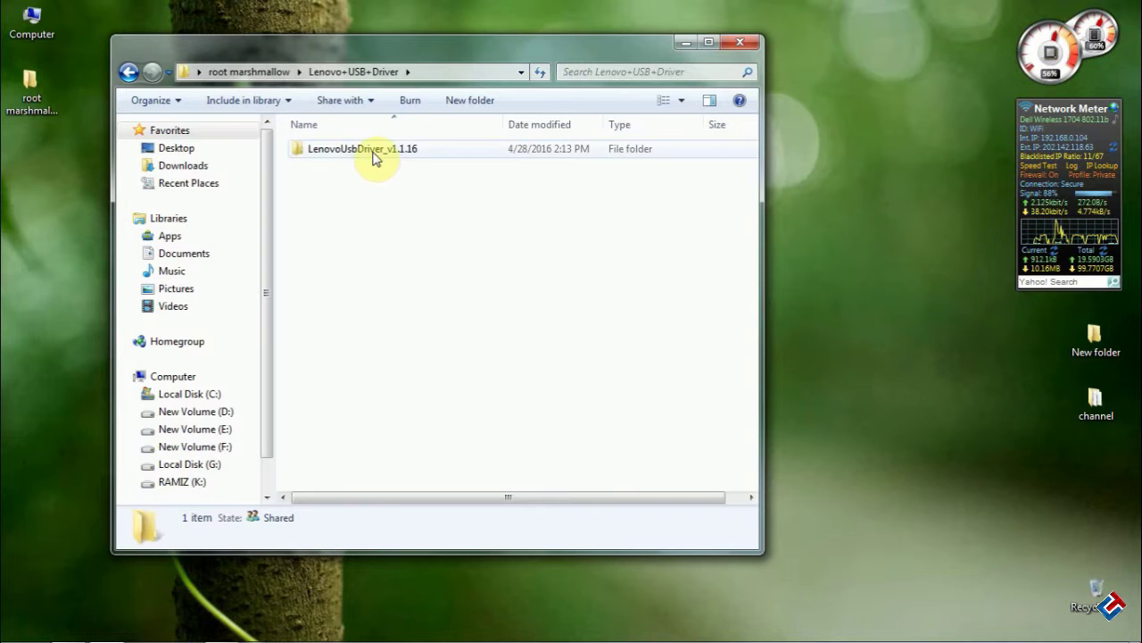
{"action": "double_click", "coordinate": [373, 150]}
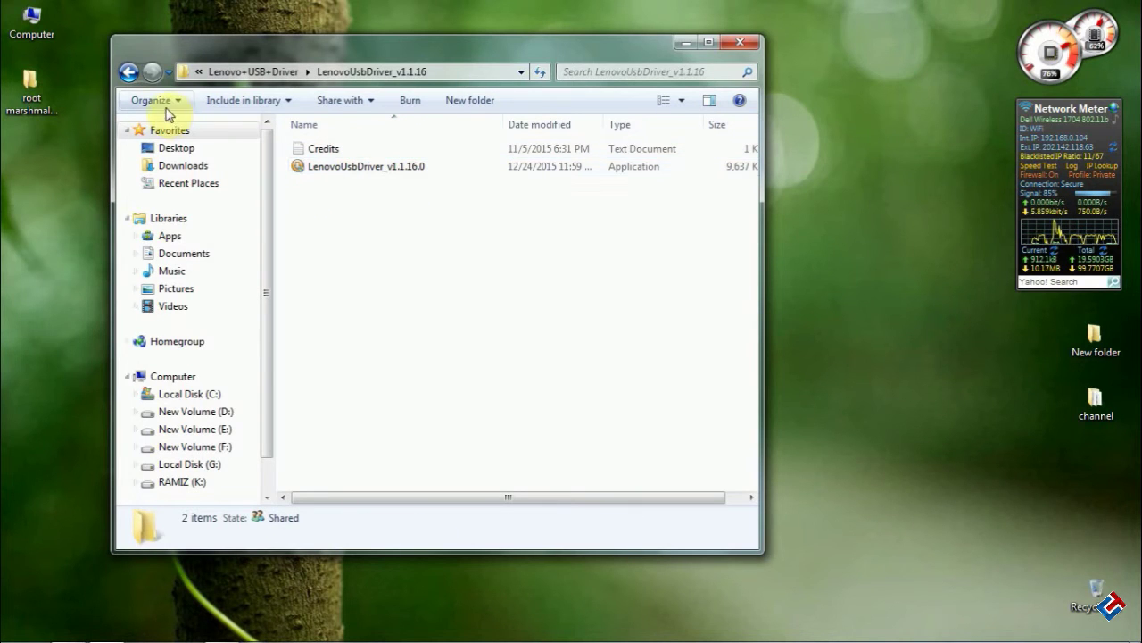
{"action": "left_click", "coordinate": [129, 73]}
{"action": "left_click", "coordinate": [127, 73]}
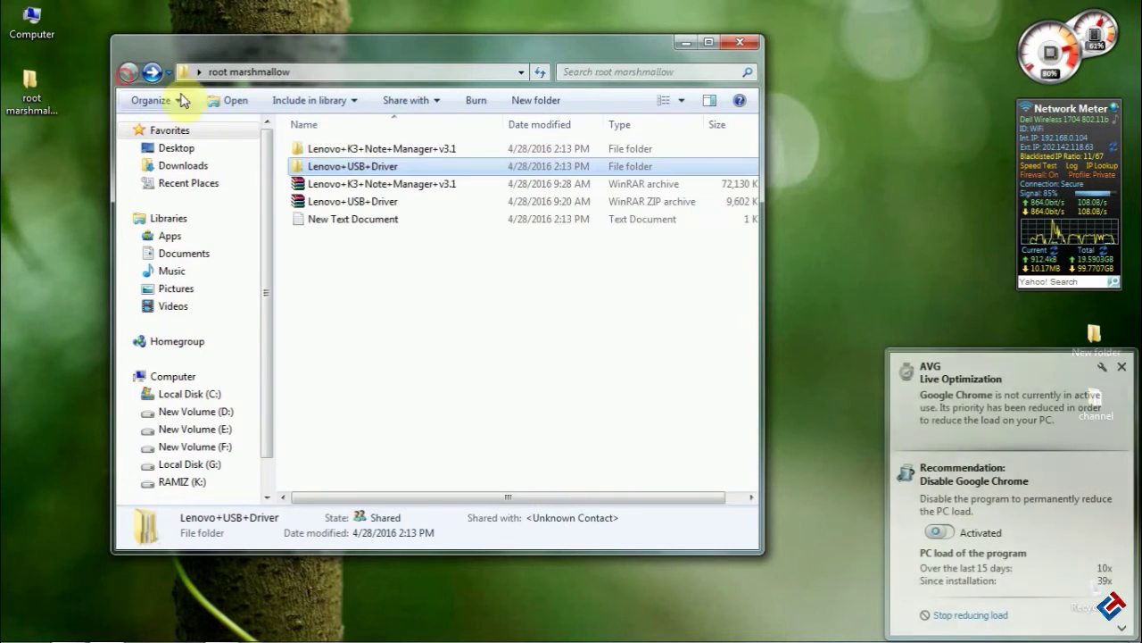
{"action": "left_click", "coordinate": [1121, 365]}
{"action": "double_click", "coordinate": [346, 148]}
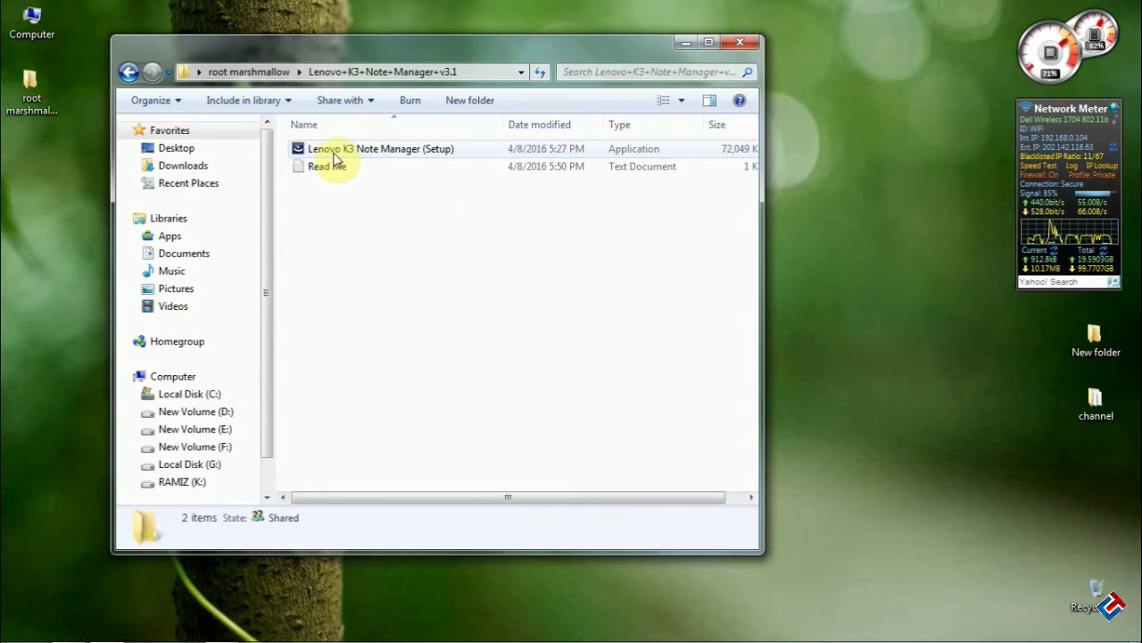
Run the Lenovo K3 Note Manager setup through the InstallShield wizard and approve the UAC prompt.
{"action": "left_click", "coordinate": [346, 150]}
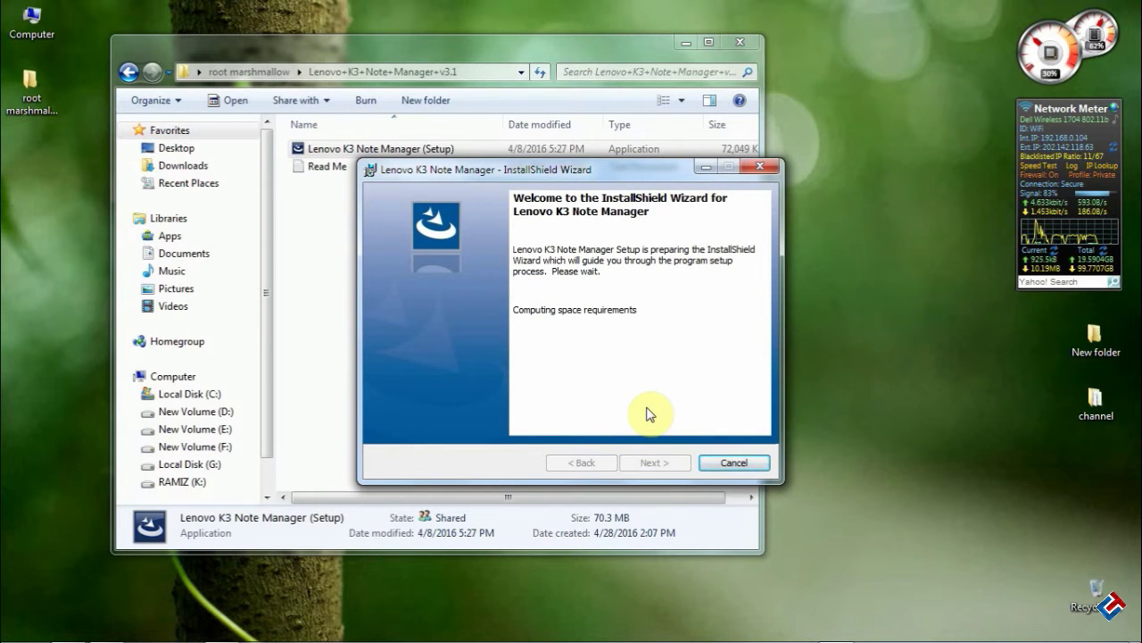
{"action": "left_click", "coordinate": [652, 464]}
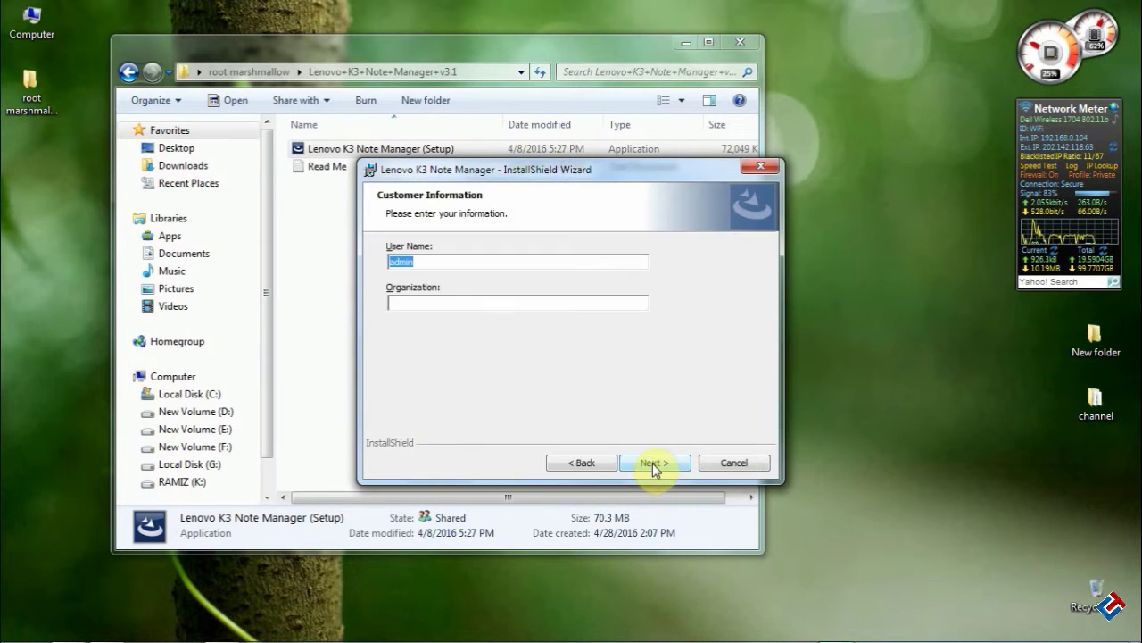
{"action": "left_click", "coordinate": [653, 464]}
{"action": "left_click_drag", "start_coordinate": [588, 169], "coordinate": [563, 144]}
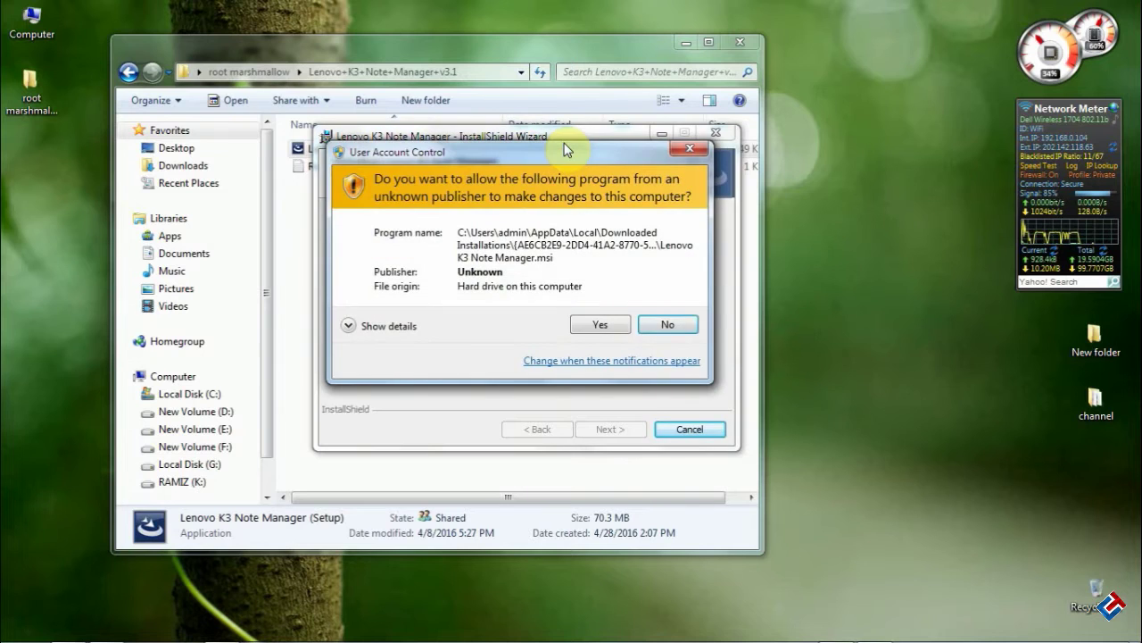
{"action": "left_click", "coordinate": [598, 324]}
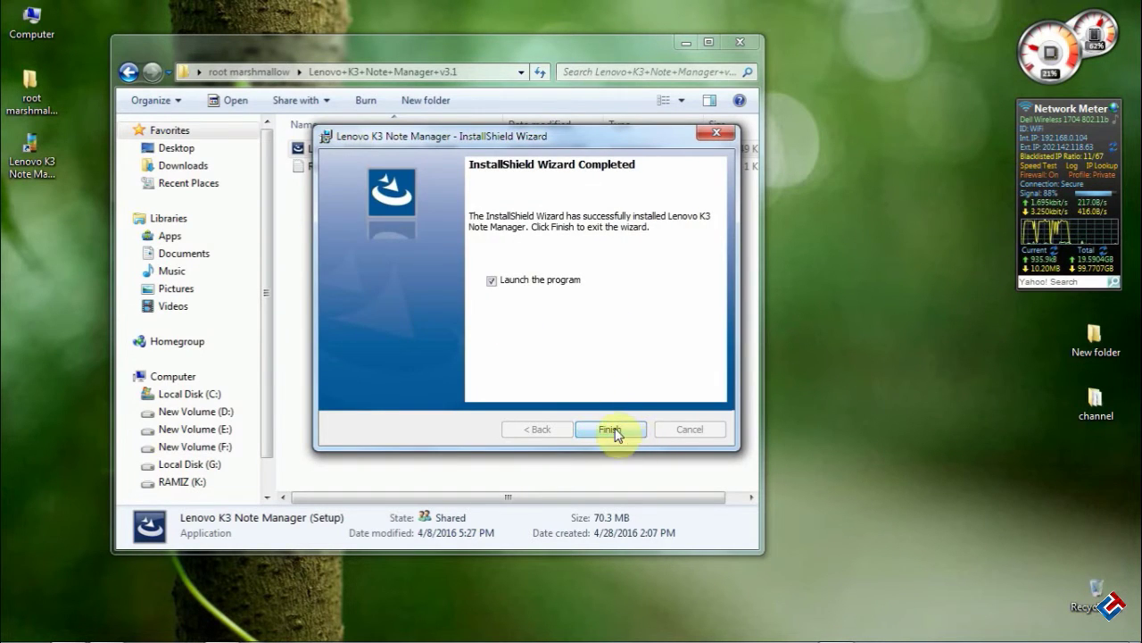
Finish setup to launch the manager, close Explorer, and reposition the manager window.
{"action": "left_click", "coordinate": [610, 429]}
{"action": "left_click", "coordinate": [641, 345]}
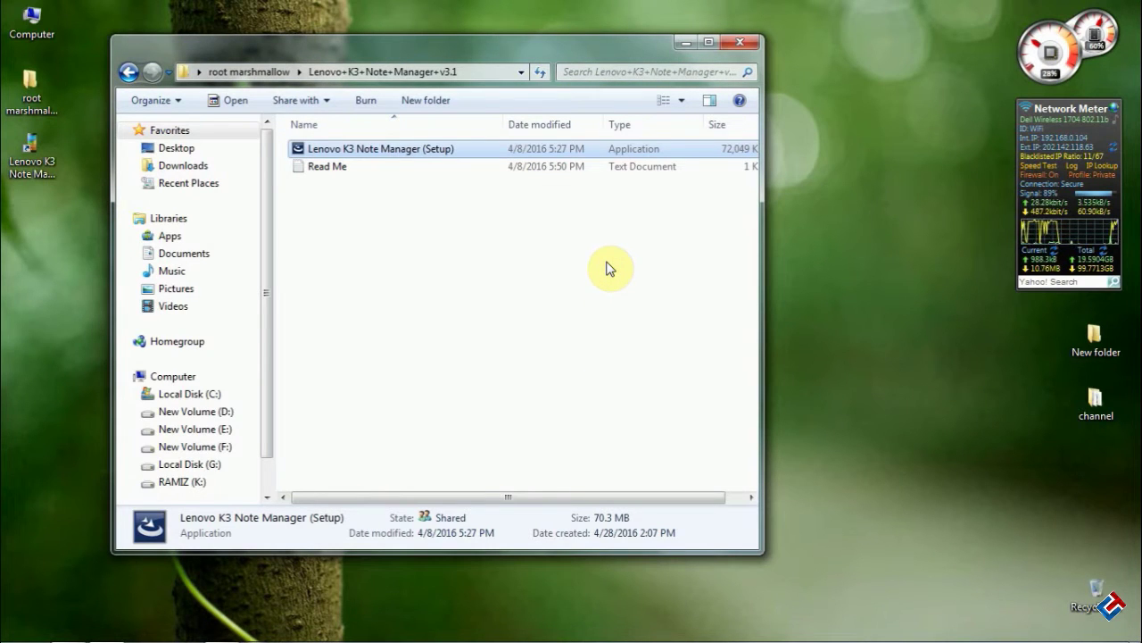
{"action": "left_click", "coordinate": [739, 41]}
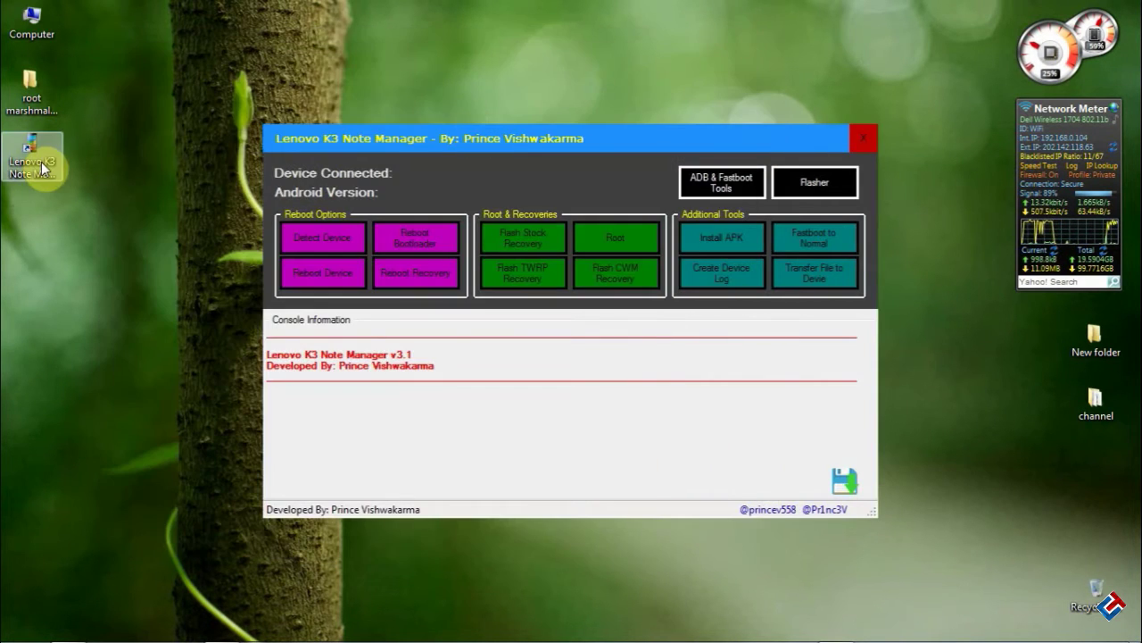
{"action": "left_click_drag", "start_coordinate": [523, 145], "coordinate": [516, 122]}
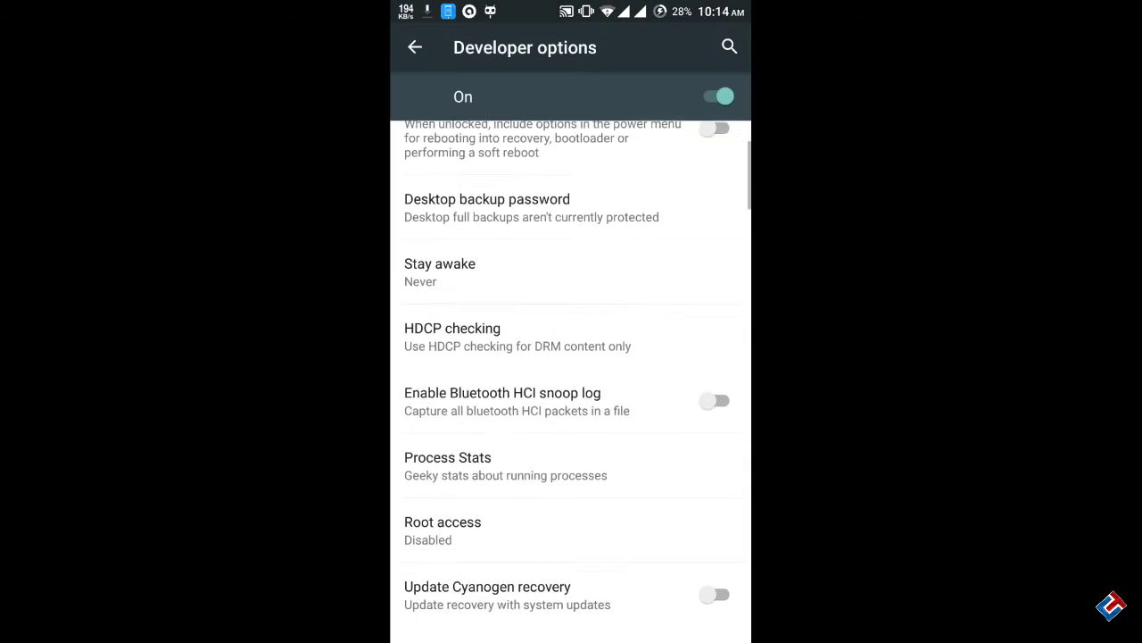
Verify Android debugging is on in Developer options, then launch the manager's Root tool.
{"action": "scroll", "coordinate": [571, 382], "scroll_direction": "down", "scroll_amount": 2}
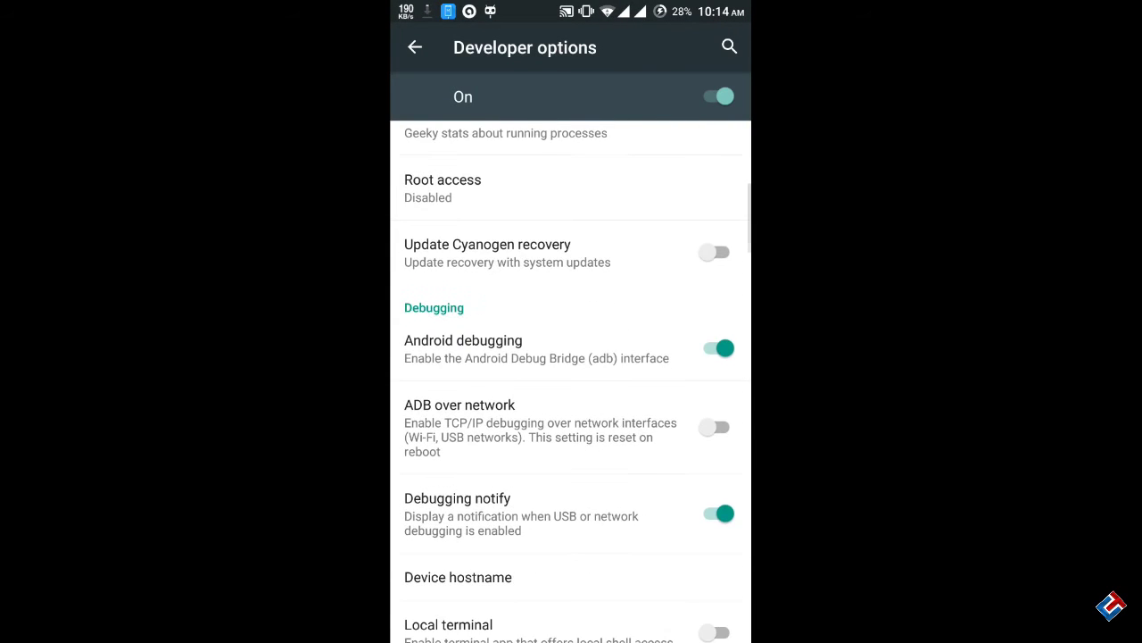
{"action": "scroll", "coordinate": [571, 382], "scroll_direction": "up", "scroll_amount": 1}
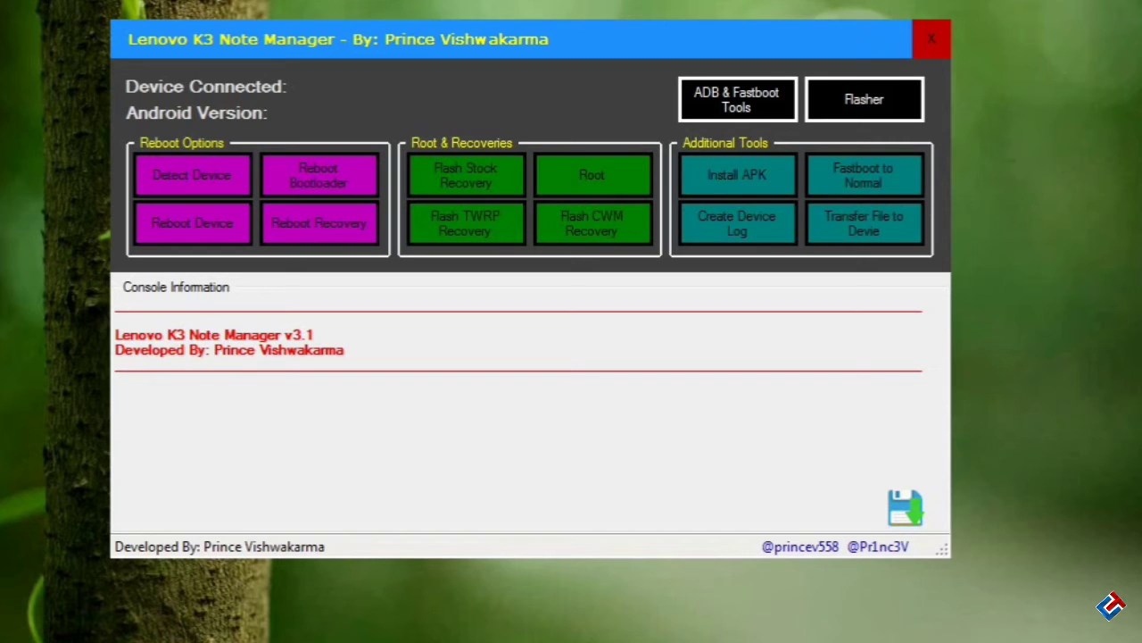
{"action": "left_click", "coordinate": [589, 182]}
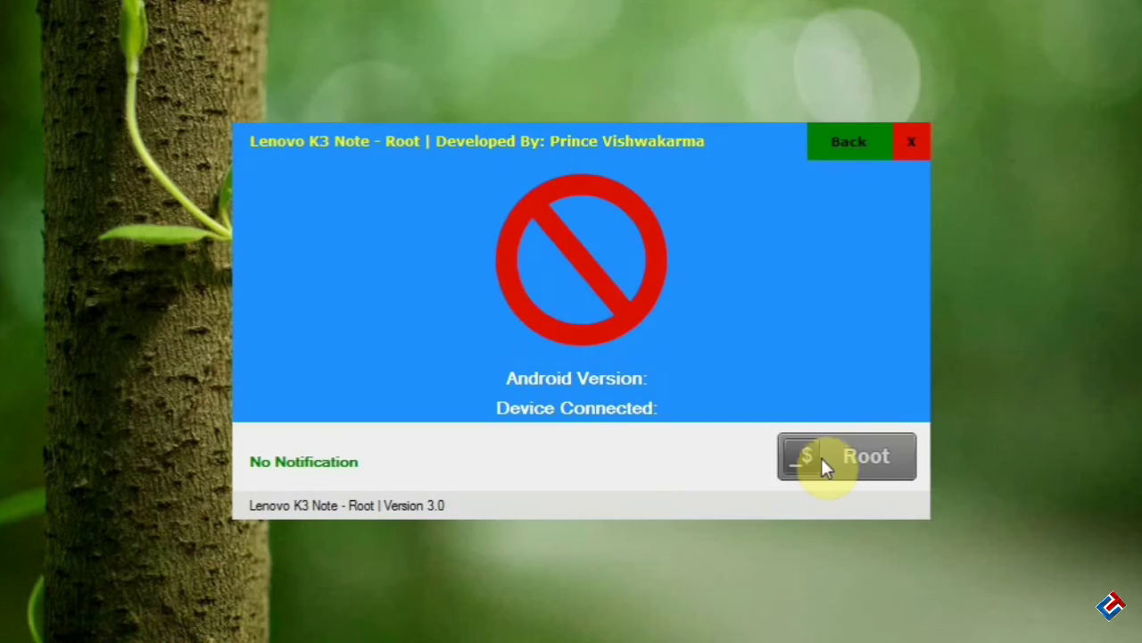
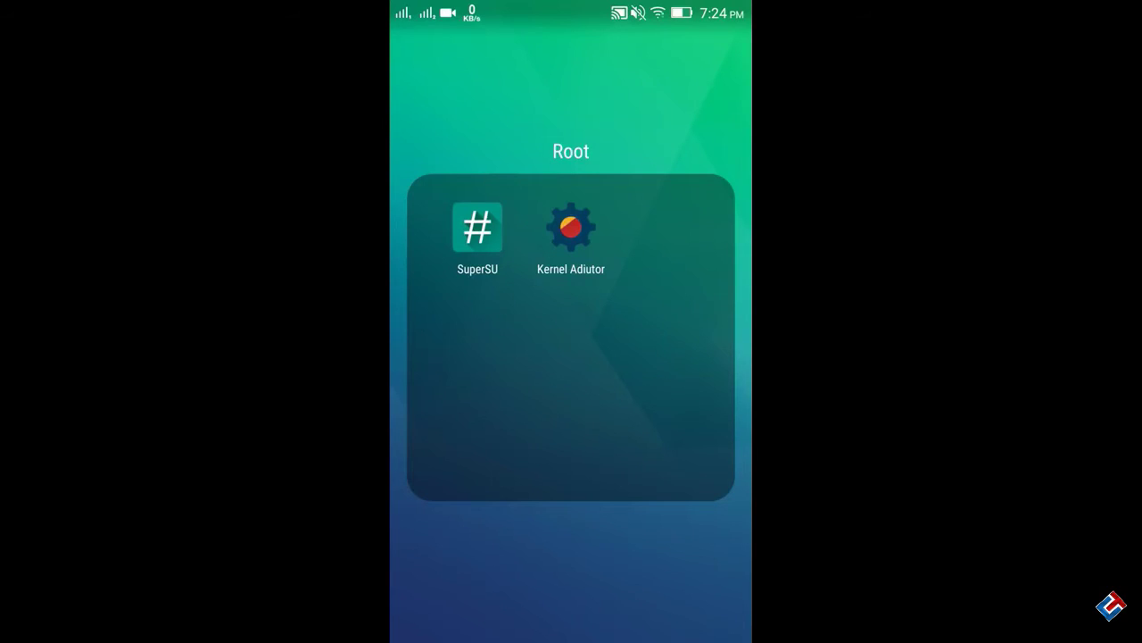
Close the Root app folder and launch ES File Explorer.
{"action": "key", "text": "Escape"}
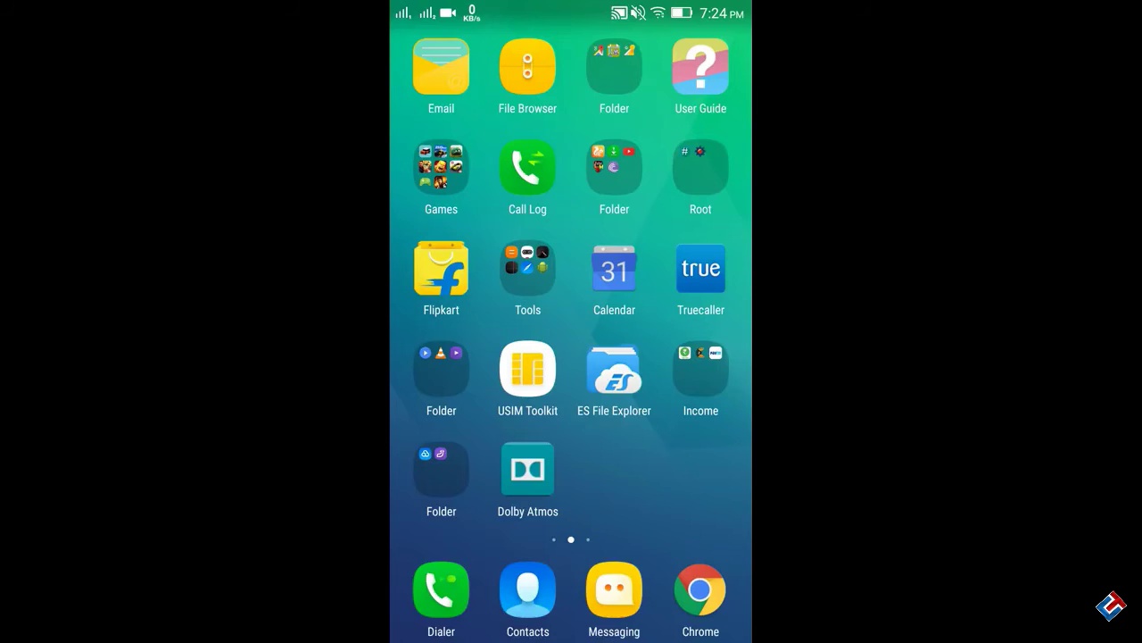
{"action": "left_click", "coordinate": [614, 370]}
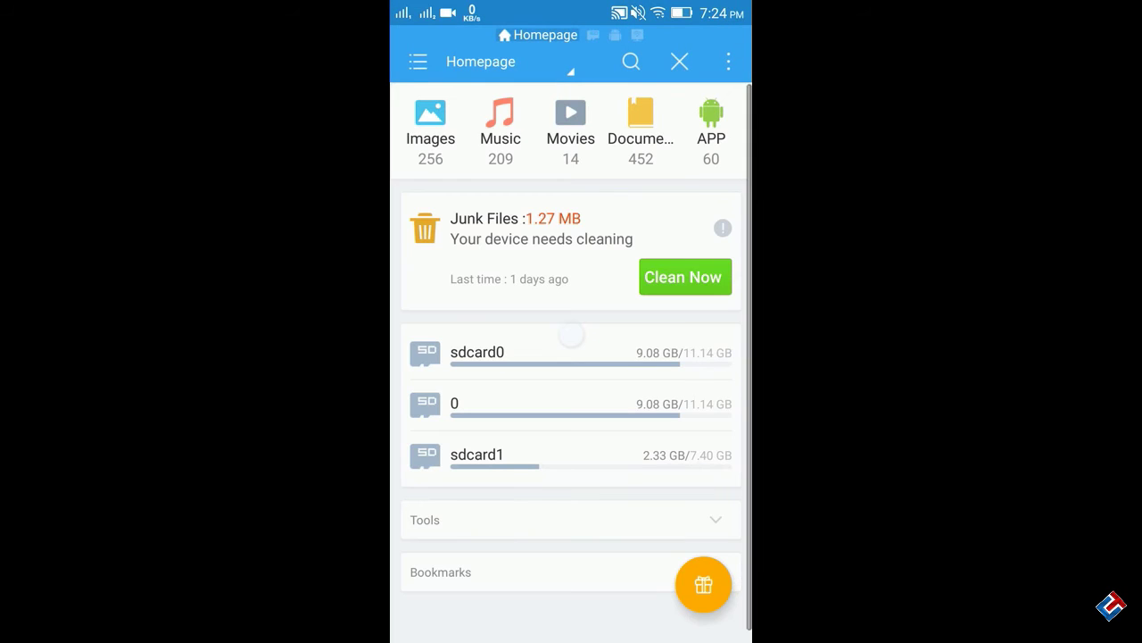
Browse from Device root into system > etc > .tp to list thermal.conf.
{"action": "left_click", "coordinate": [523, 61]}
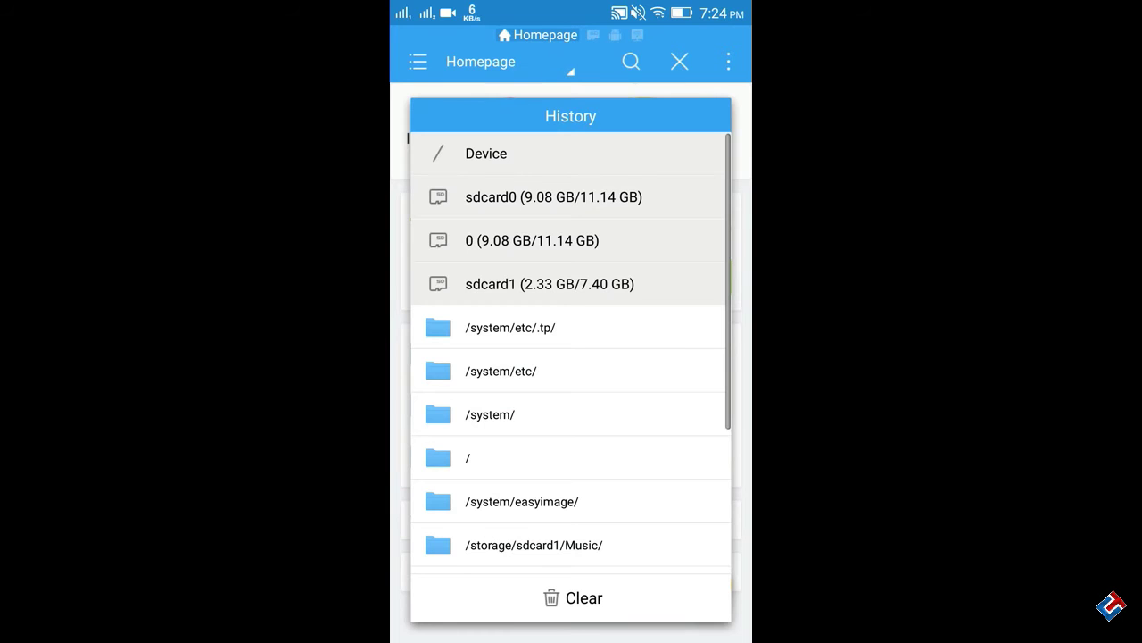
{"action": "left_click", "coordinate": [530, 158]}
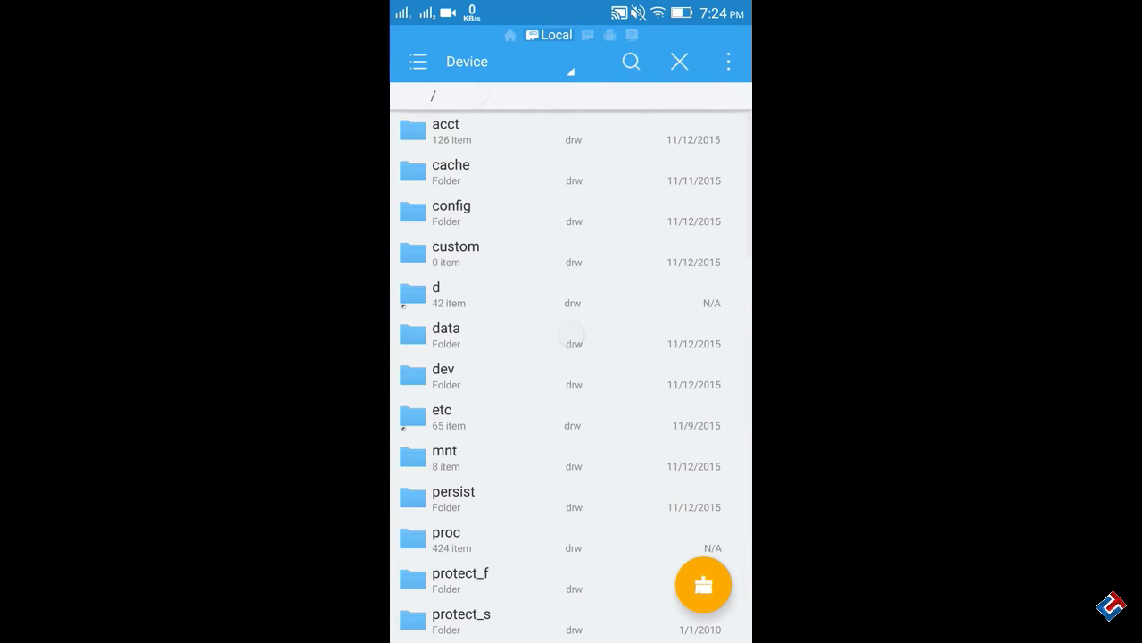
{"action": "scroll", "coordinate": [650, 357], "scroll_direction": "down", "scroll_amount": 5}
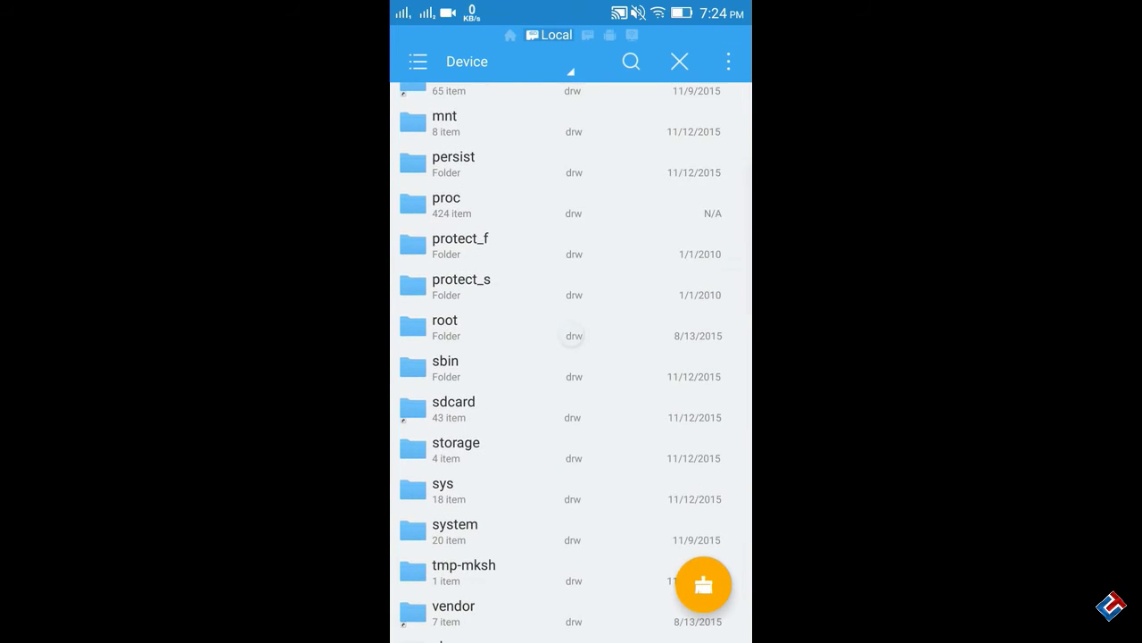
{"action": "scroll", "coordinate": [573, 393], "scroll_direction": "down", "scroll_amount": 3}
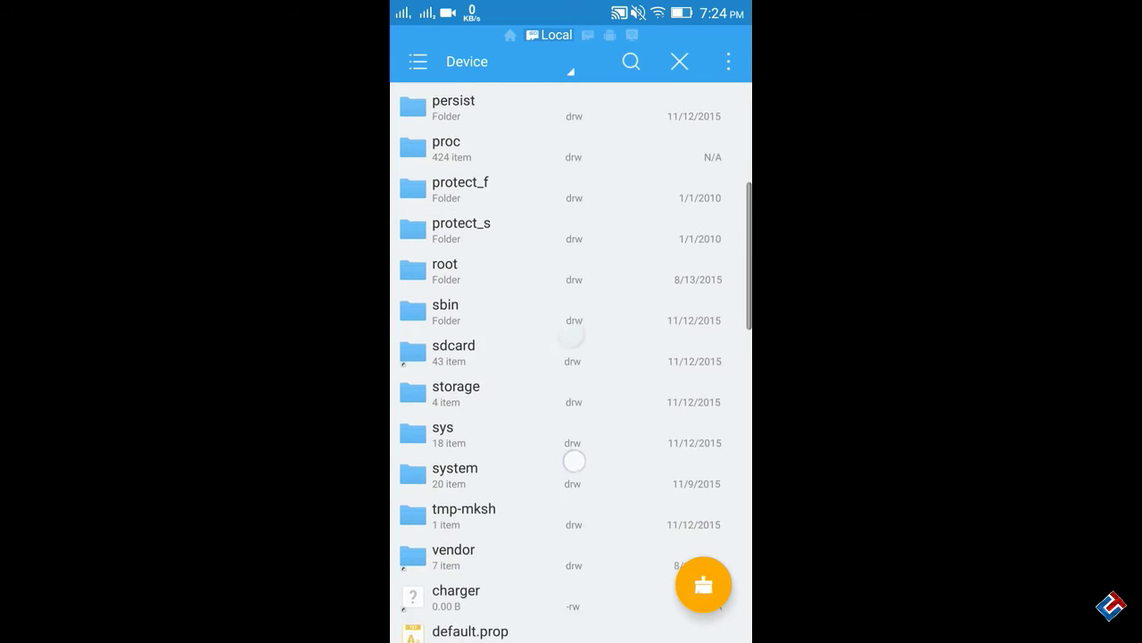
{"action": "left_click", "coordinate": [543, 396]}
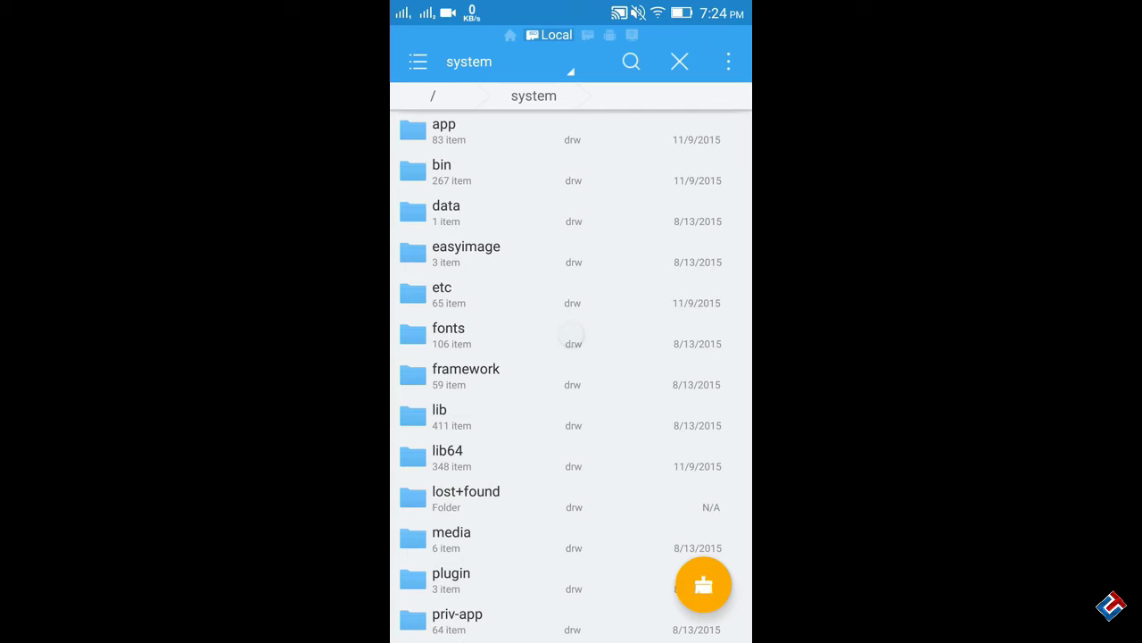
{"action": "left_click", "coordinate": [533, 295]}
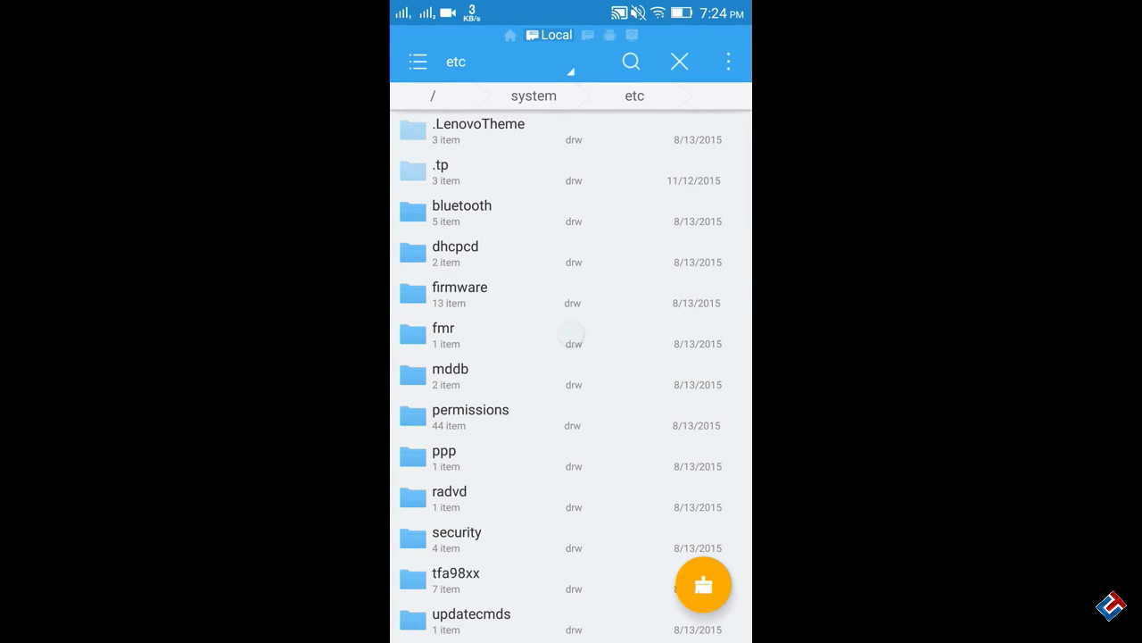
{"action": "left_click", "coordinate": [441, 169]}
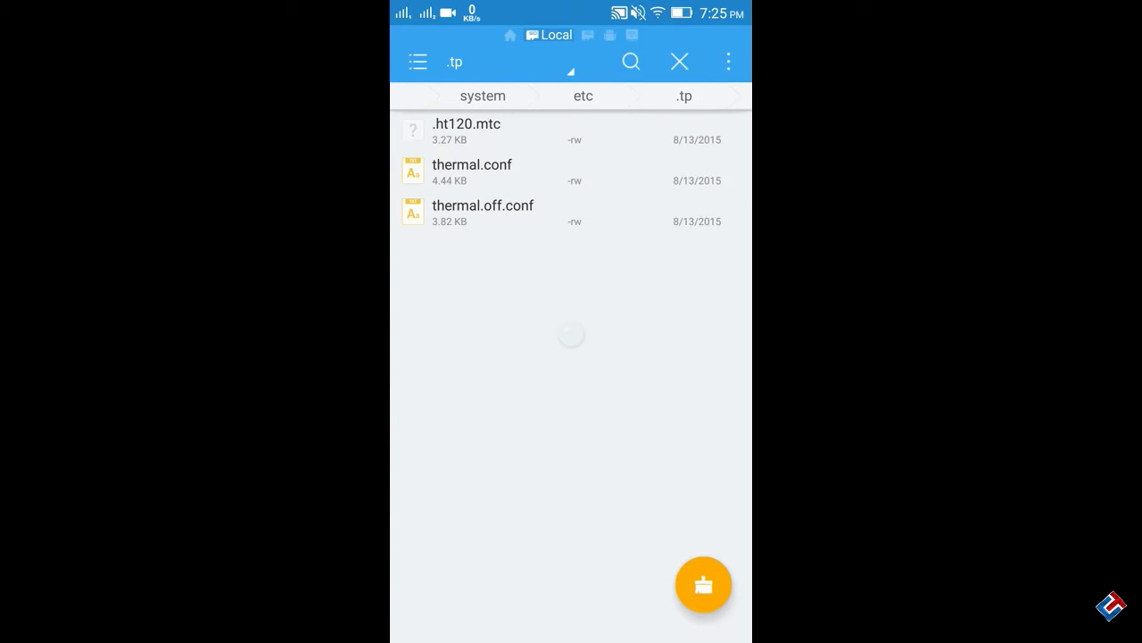
Rename thermal.conf to thermal.conf.xxx by appending '.xxx' to its name.
{"action": "left_click", "coordinate": [663, 188]}
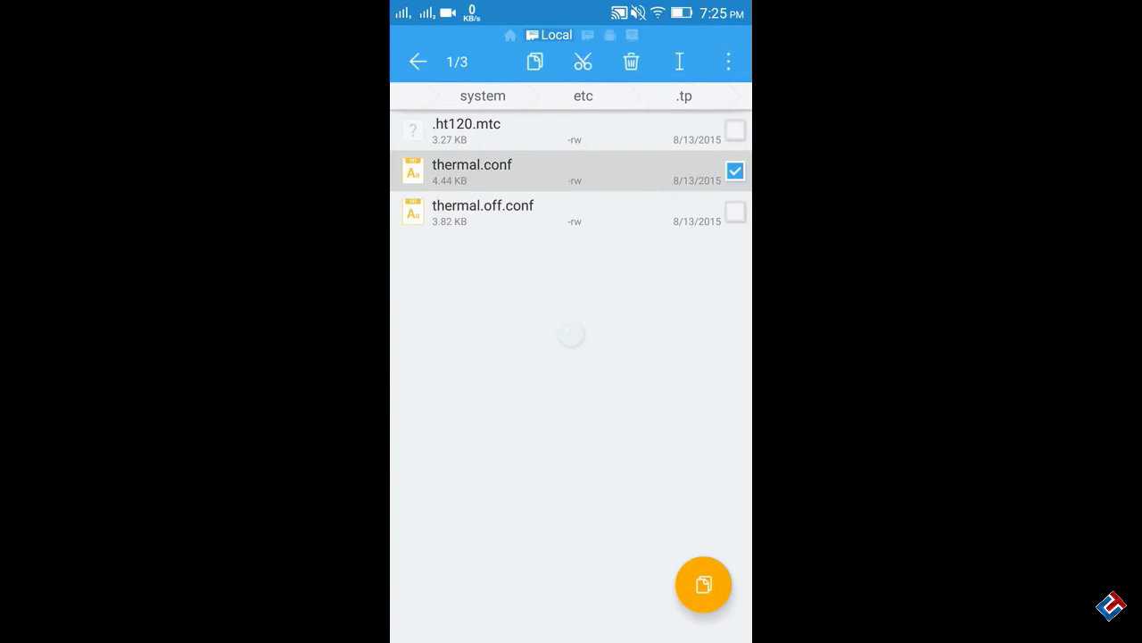
{"action": "left_click", "coordinate": [680, 61]}
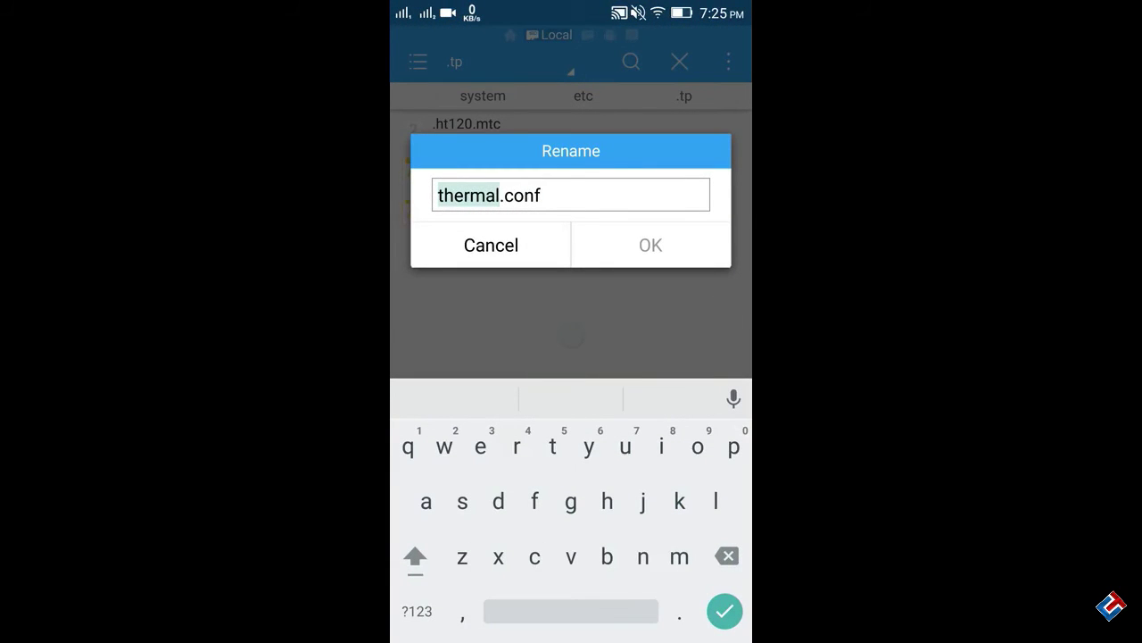
{"action": "left_click", "coordinate": [540, 194]}
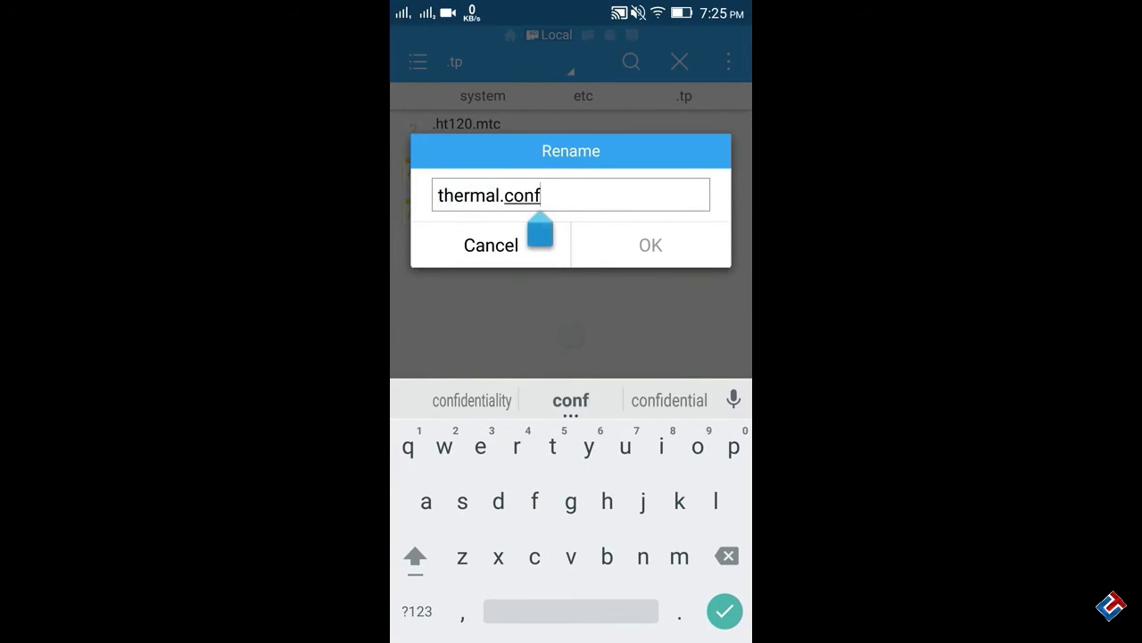
{"action": "type", "text": ".xxx"}
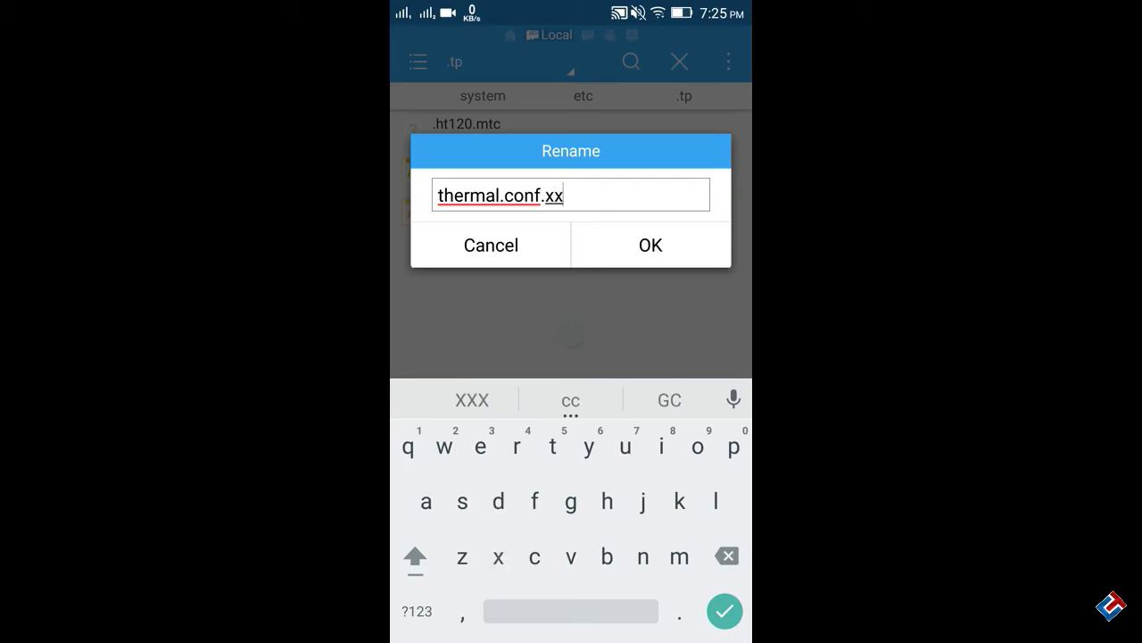
{"action": "left_click", "coordinate": [675, 247]}
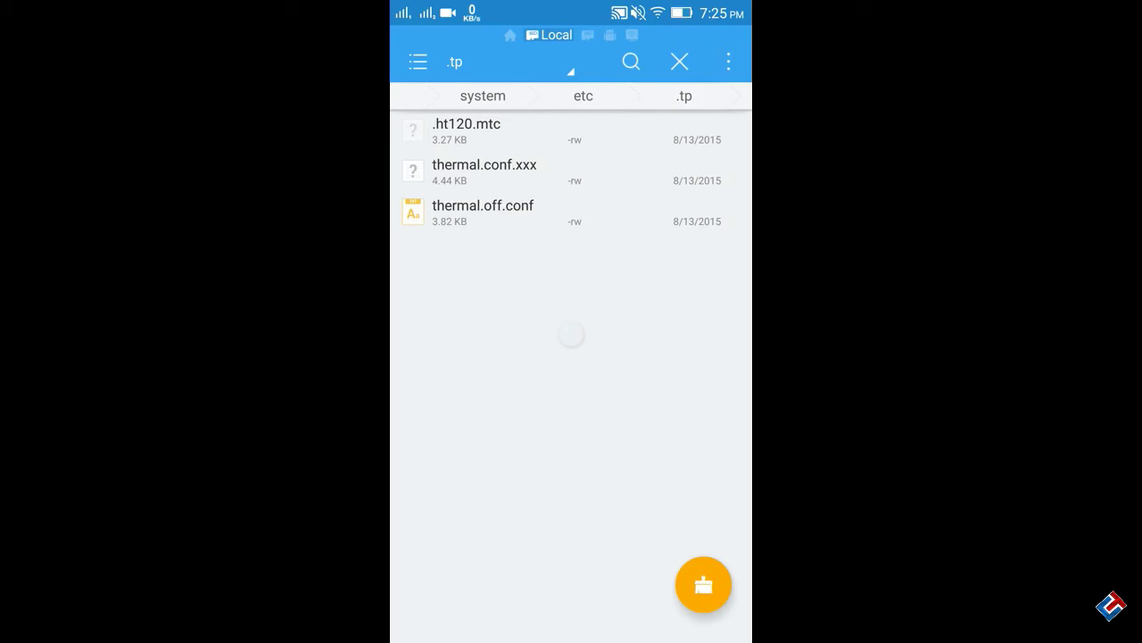
Go back out of .tp and etc to the ES File Explorer Homepage.
{"action": "key", "text": "Escape"}
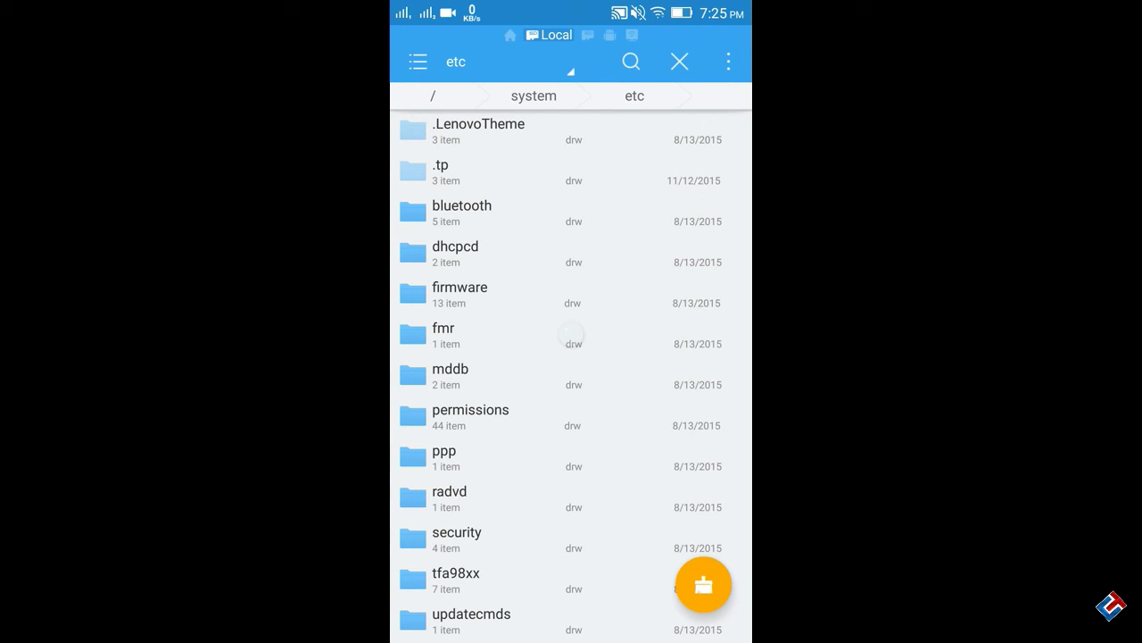
{"action": "key", "text": "Escape"}
{"action": "key", "text": "Escape"}
{"action": "key", "text": "Escape"}
{"action": "key", "text": "Escape"}
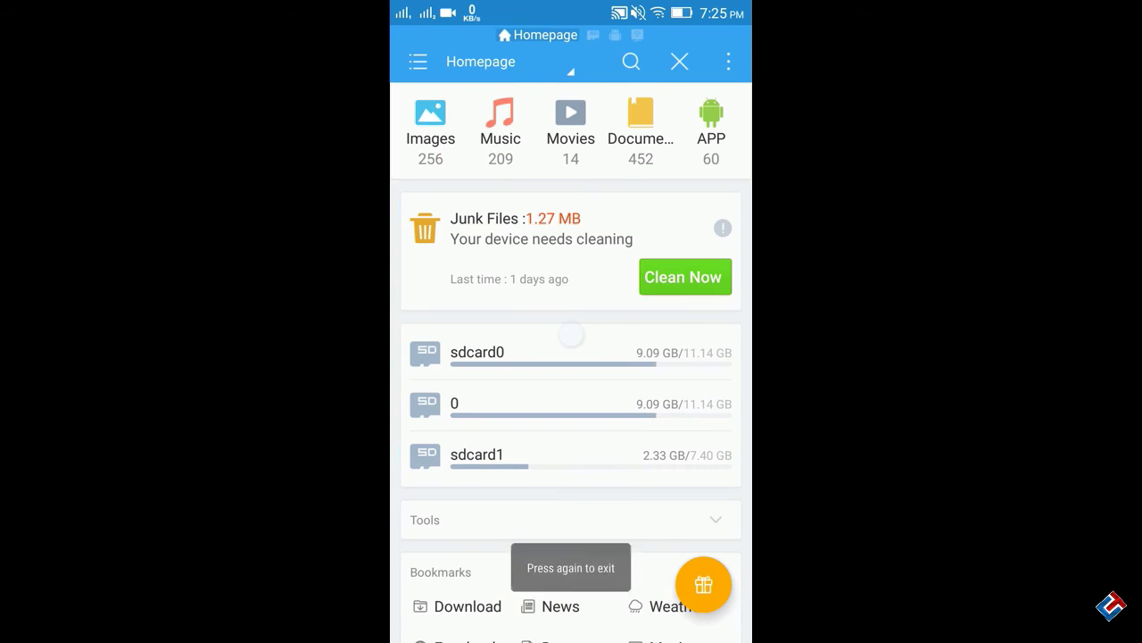